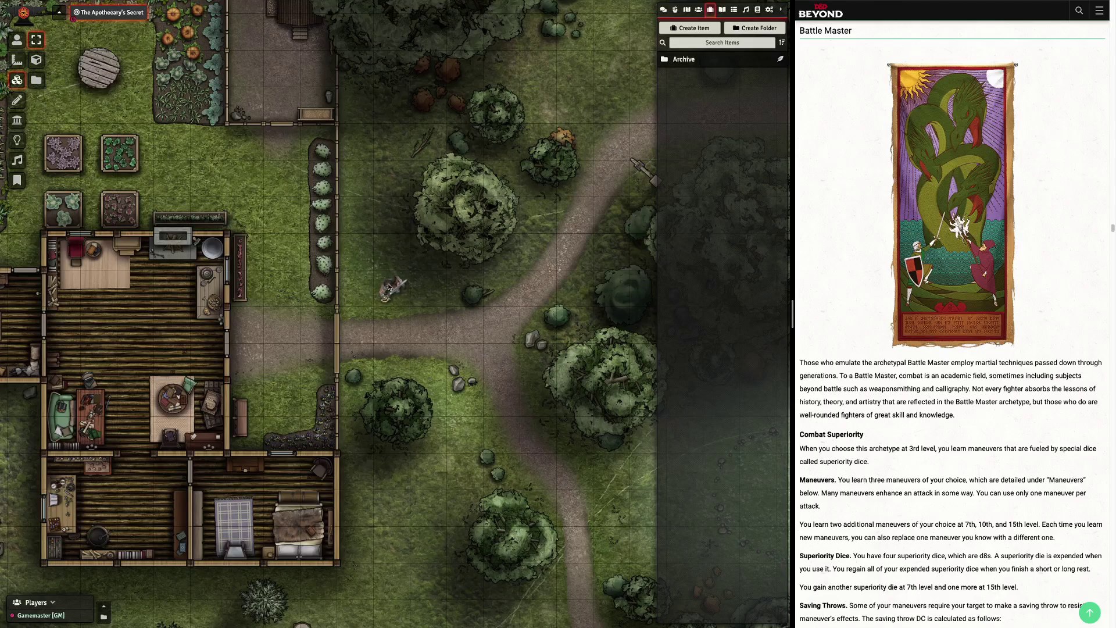
Open the character sheet of the halfling fighter from the token on the map
{"action": "left_click", "coordinate": [16, 39]}
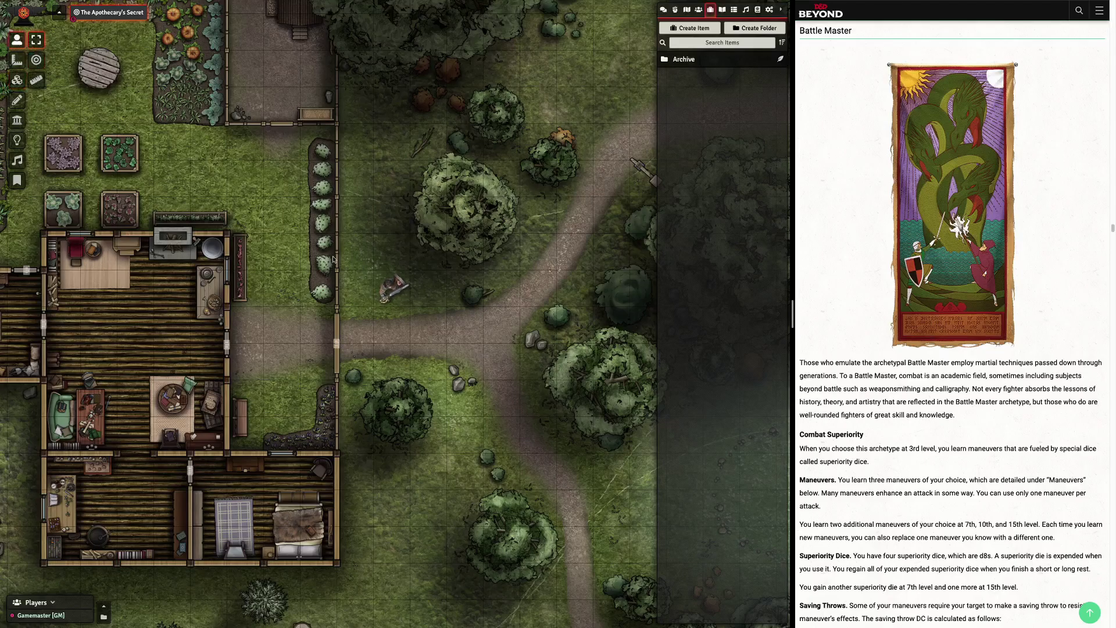
{"action": "double_click", "coordinate": [395, 288]}
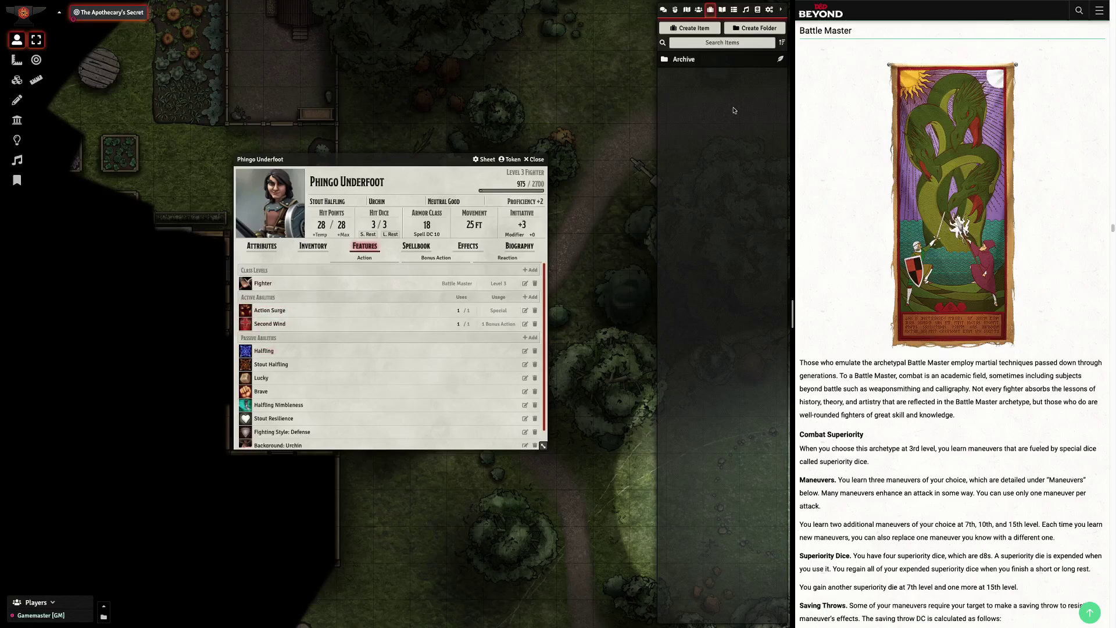
Create a new item named Battle Master with the type Feature
{"action": "left_click", "coordinate": [688, 30]}
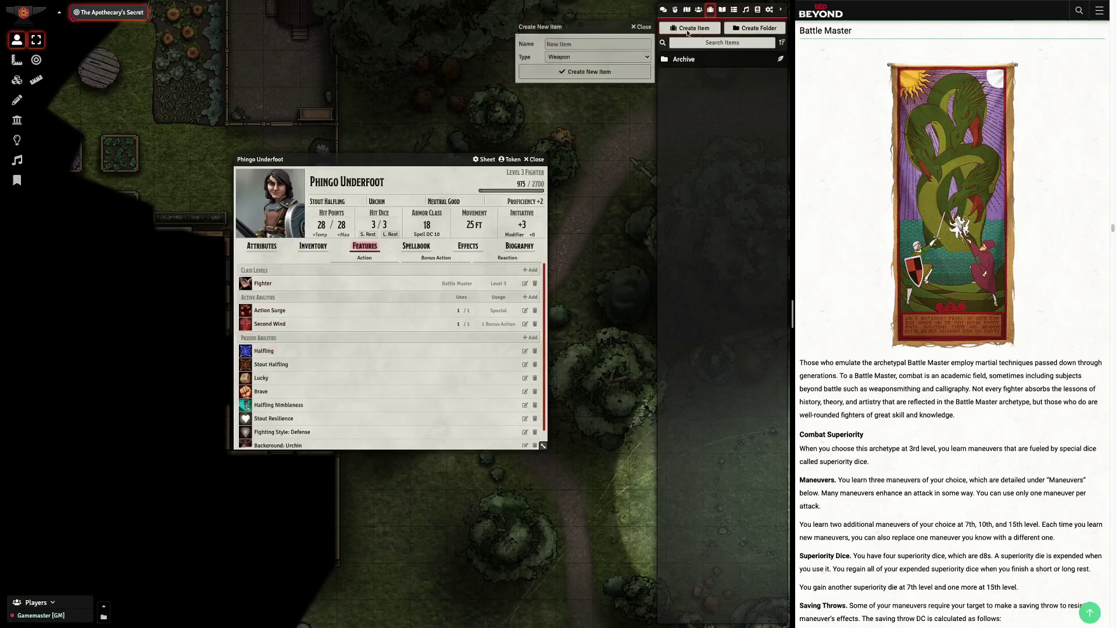
{"action": "left_click", "coordinate": [575, 45]}
{"action": "type", "text": "Battle M"}
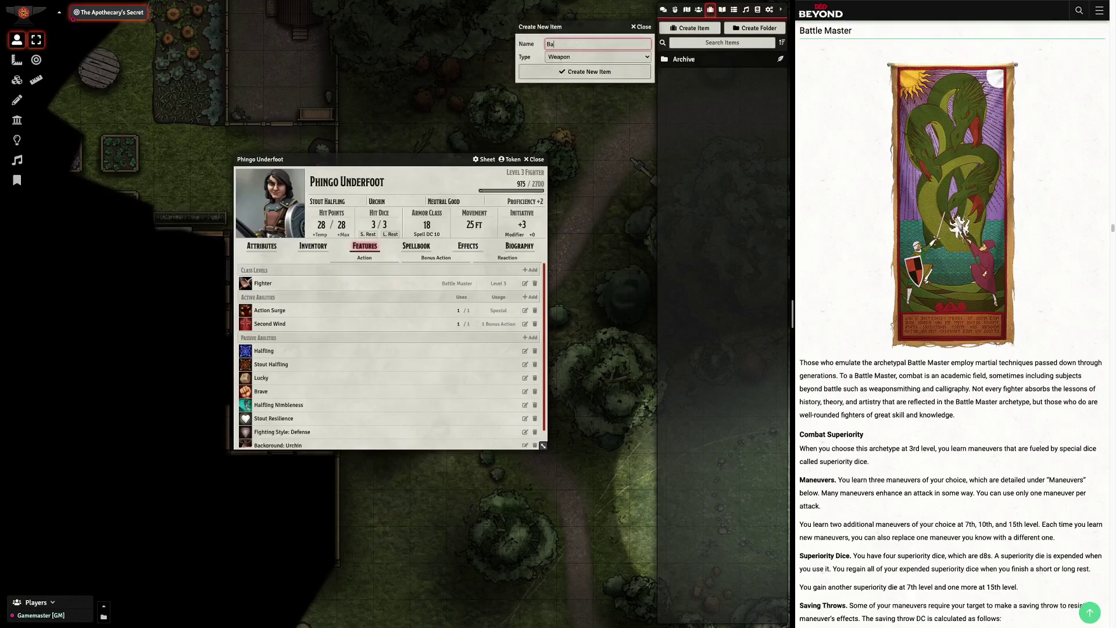
{"action": "type", "text": "aster"}
{"action": "left_click", "coordinate": [570, 57]}
{"action": "left_click", "coordinate": [585, 111]}
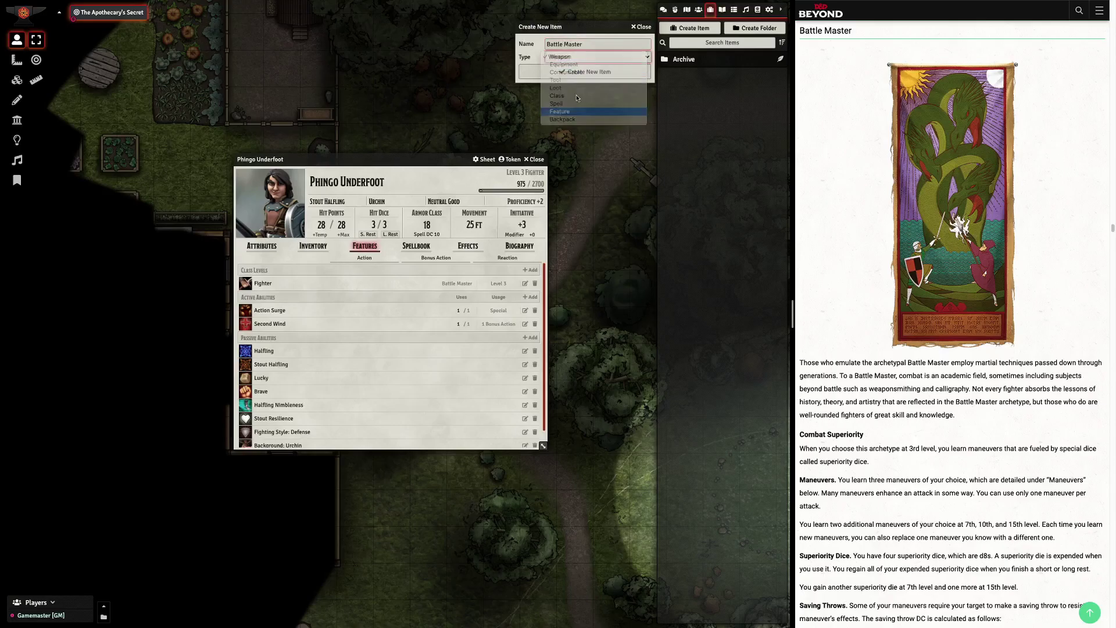
{"action": "left_click", "coordinate": [572, 73]}
Copy the introductory Battle Master paragraph from the rules page into the feature's description, clear its formatting, save it and close the item
{"action": "mouse_move", "coordinate": [410, 314]}
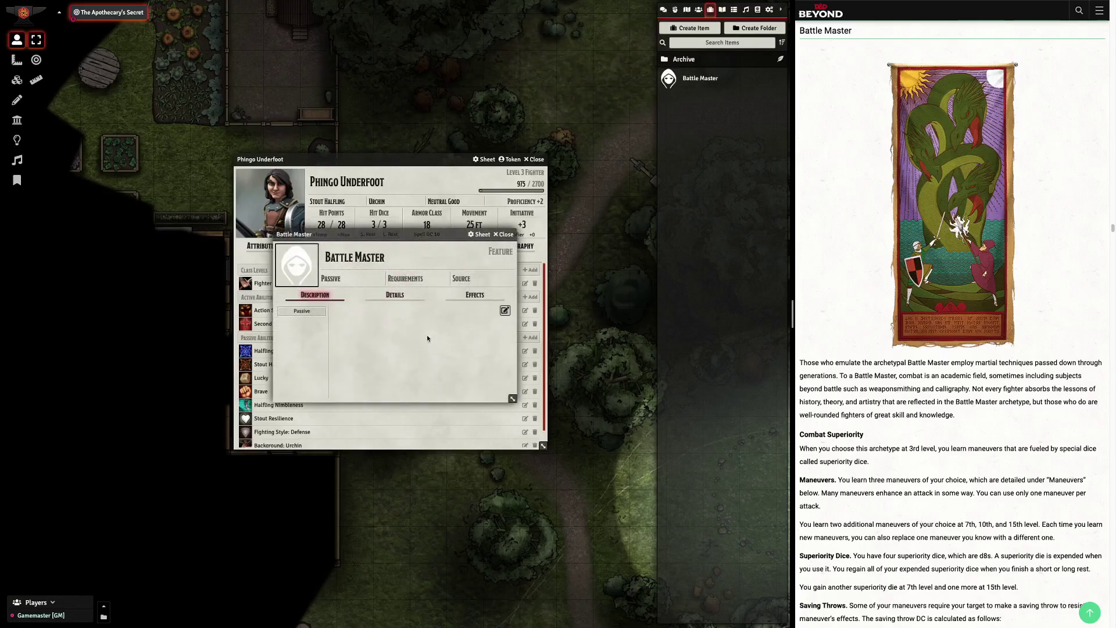
{"action": "left_click_drag", "start_coordinate": [955, 415], "coordinate": [800, 362]}
{"action": "key", "text": "ctrl+c"}
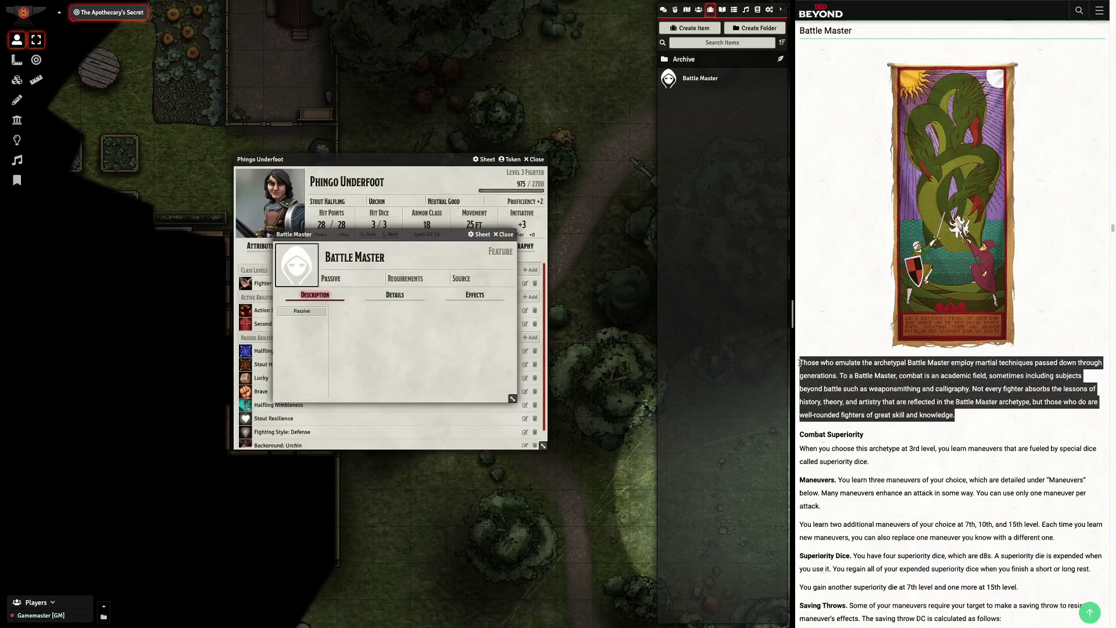
{"action": "left_click", "coordinate": [506, 312]}
{"action": "key", "text": "ctrl+v"}
{"action": "key", "text": "ctrl+a"}
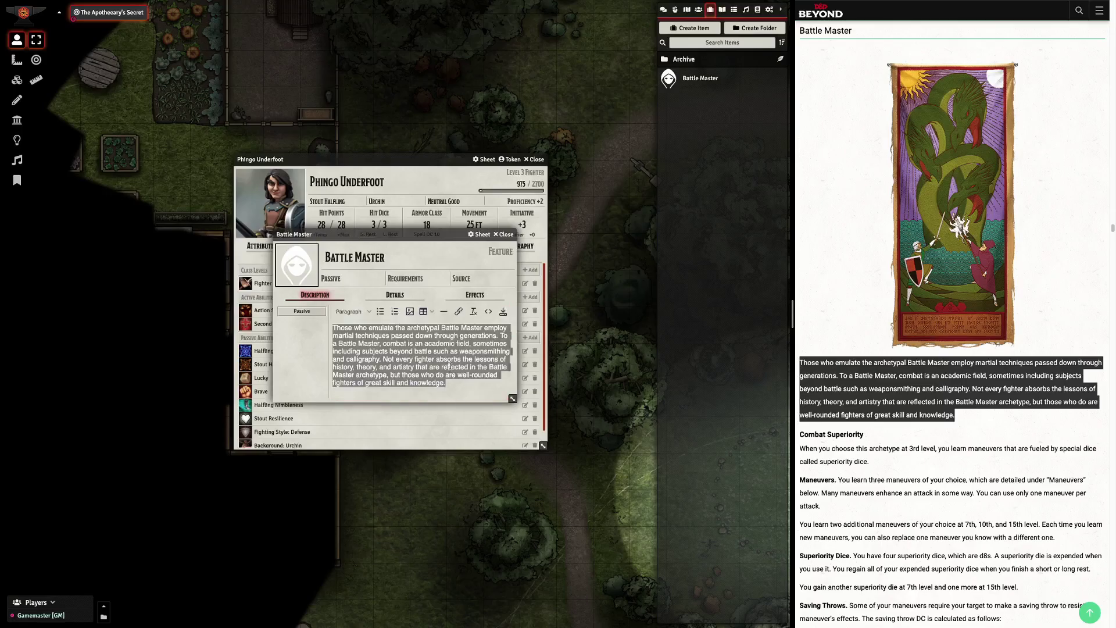
{"action": "left_click", "coordinate": [473, 312]}
{"action": "left_click", "coordinate": [449, 384]}
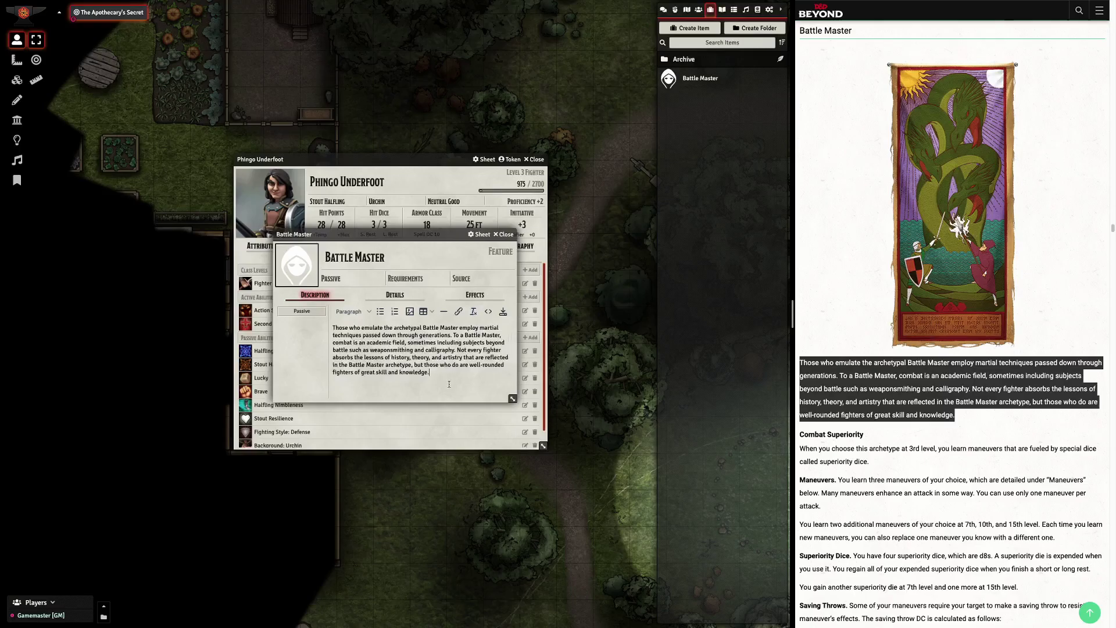
{"action": "left_click", "coordinate": [503, 312]}
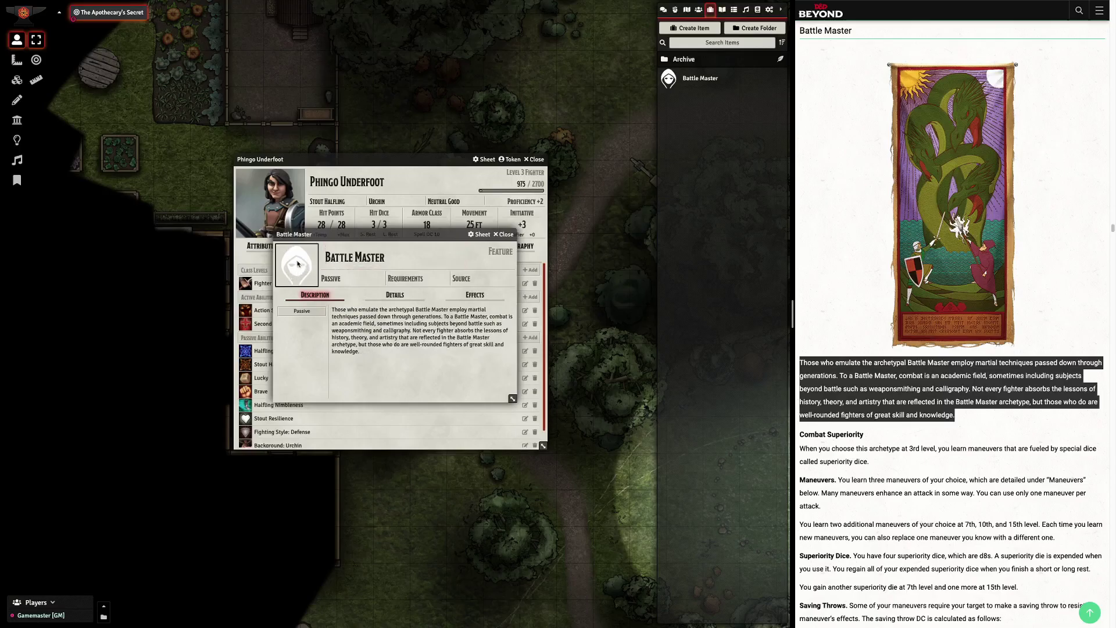
{"action": "left_click", "coordinate": [505, 235]}
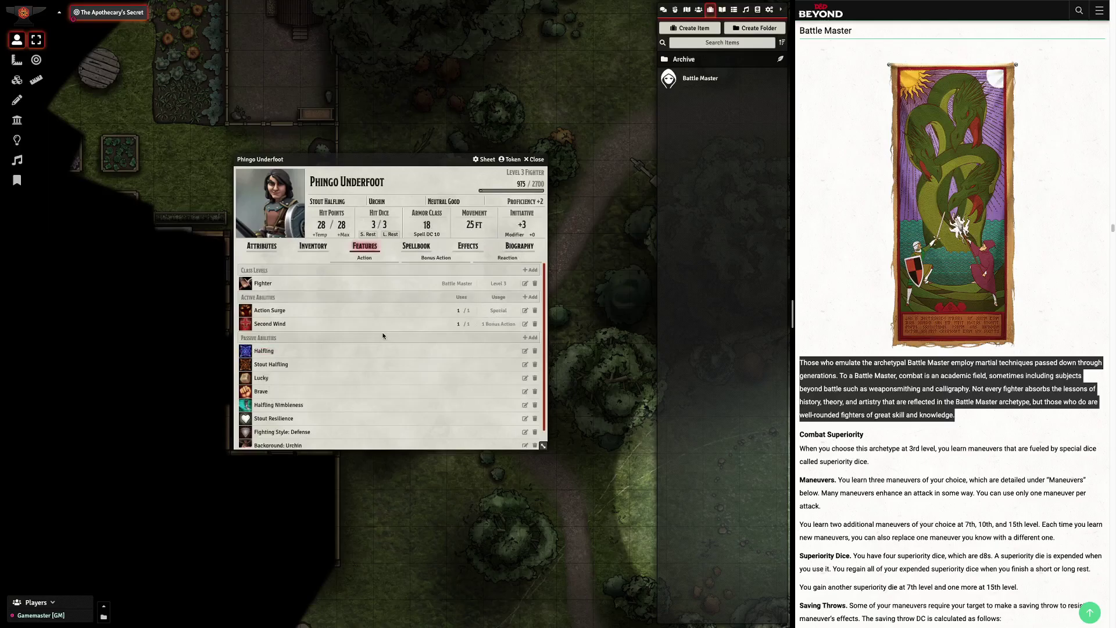
Add the Battle Master feature to the character's features and check its description there
{"action": "scroll", "coordinate": [379, 407], "scroll_direction": "down", "scroll_amount": 1}
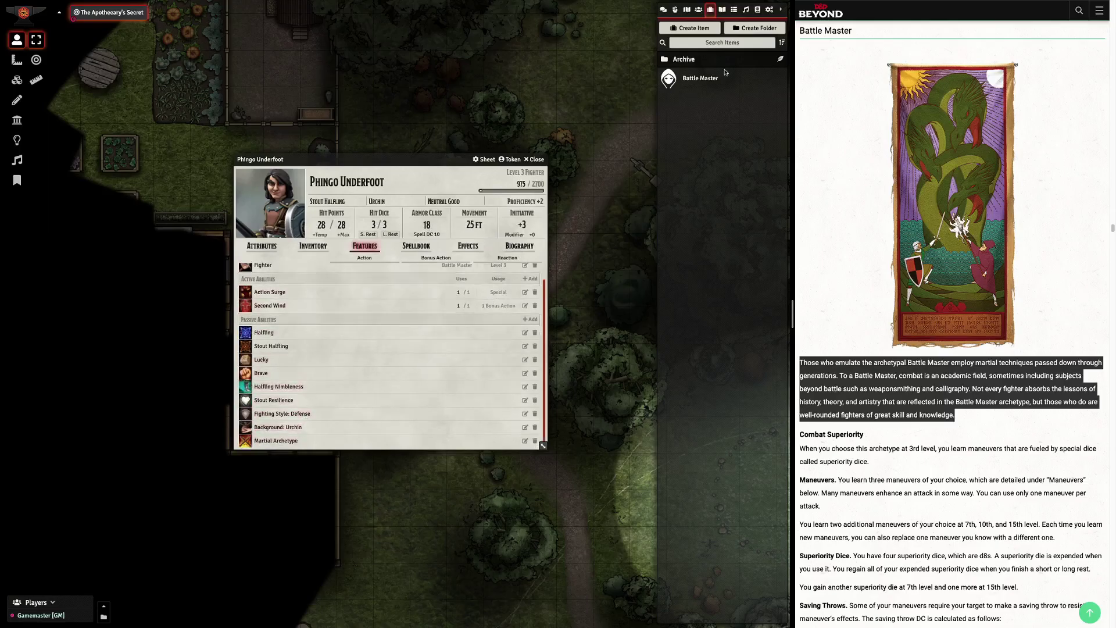
{"action": "left_click_drag", "start_coordinate": [700, 78], "coordinate": [383, 331]}
{"action": "scroll", "coordinate": [349, 363], "scroll_direction": "up", "scroll_amount": 1}
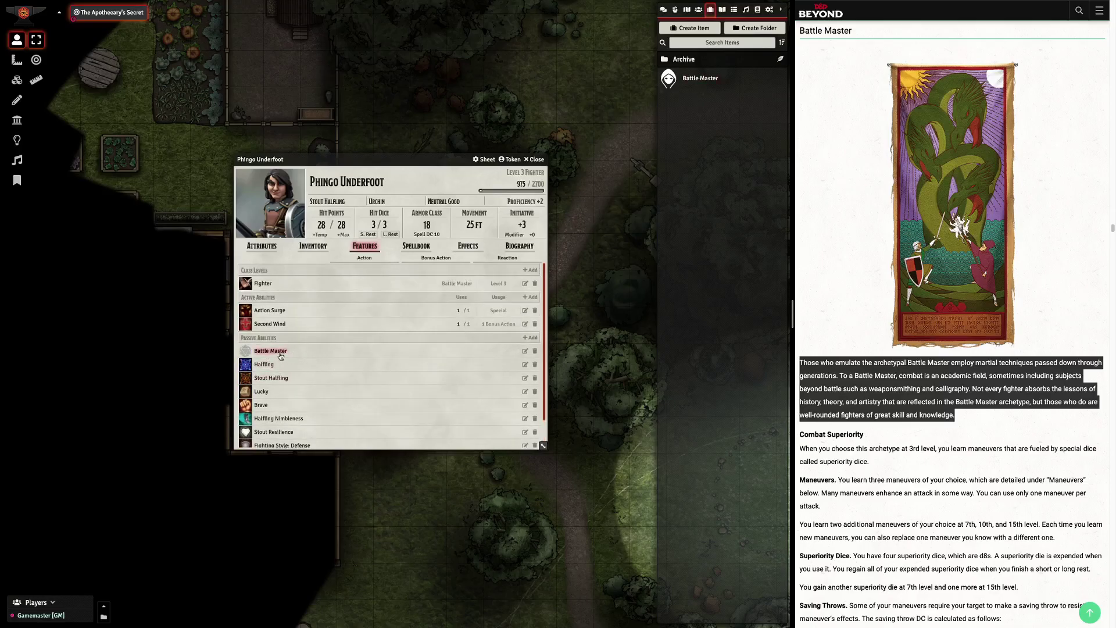
{"action": "left_click", "coordinate": [279, 356]}
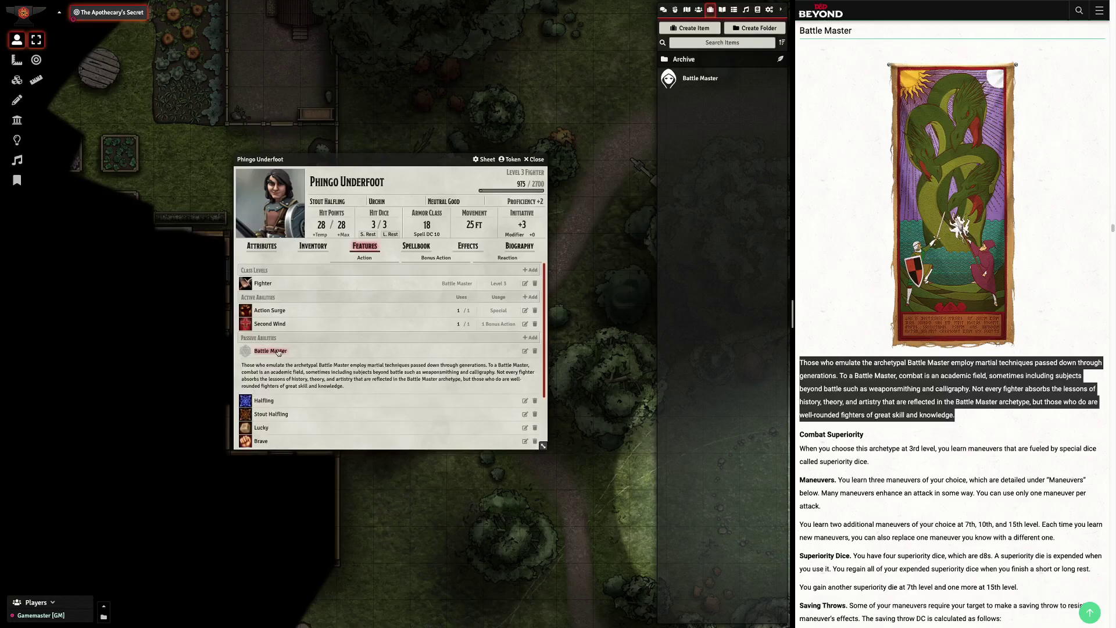
{"action": "left_click", "coordinate": [279, 352]}
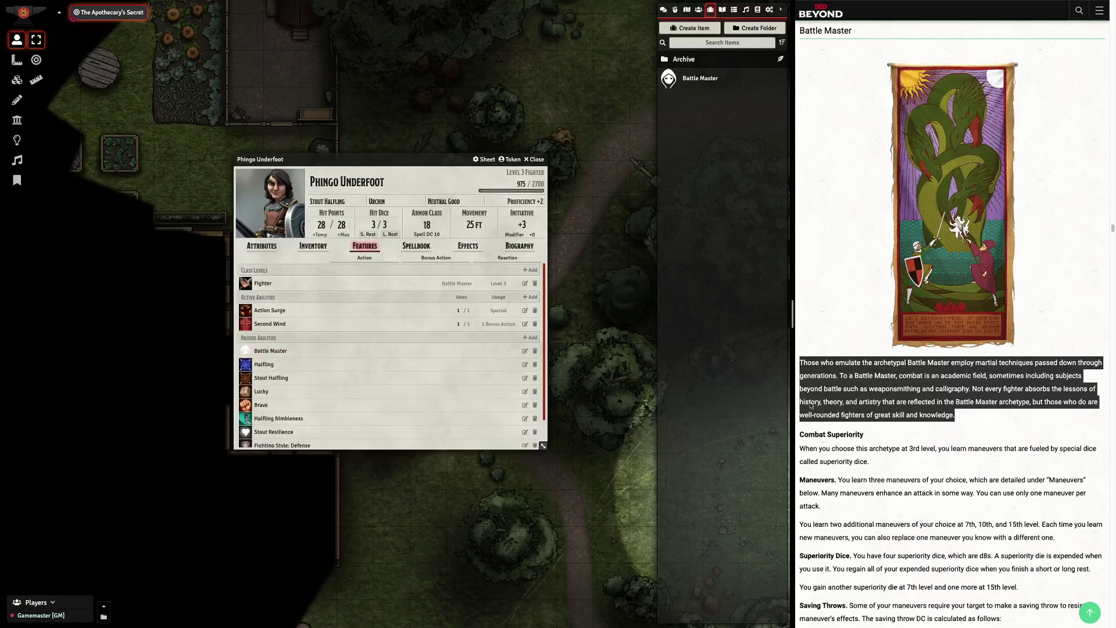
Find the superiority dice rules and name the character's first resource Superiority Dice
{"action": "scroll", "coordinate": [965, 446], "scroll_direction": "down", "scroll_amount": 3}
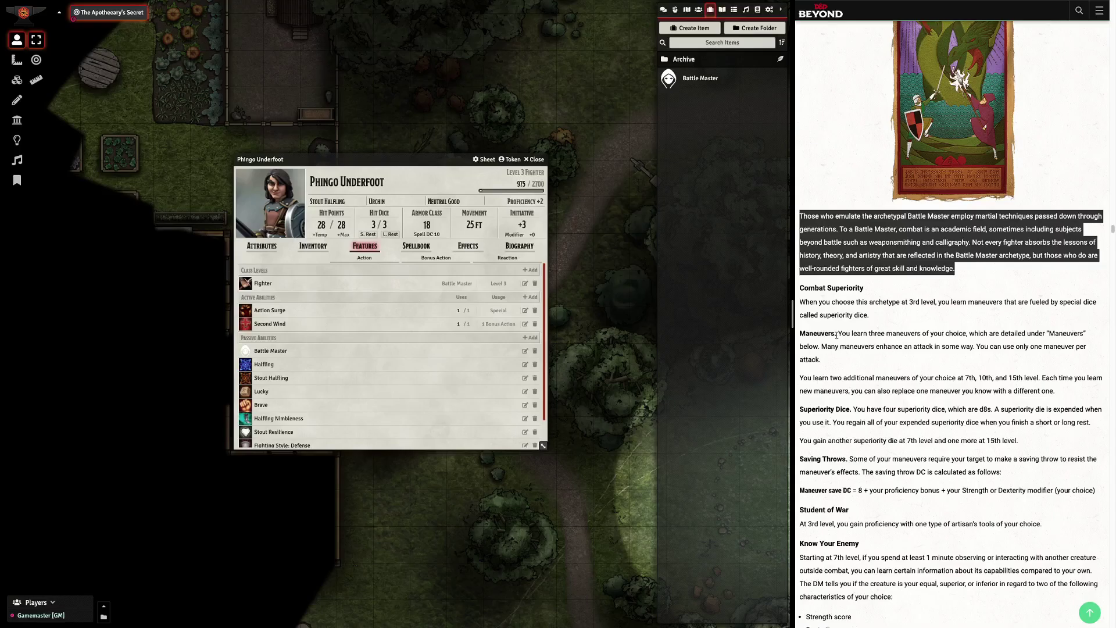
{"action": "scroll", "coordinate": [842, 345], "scroll_direction": "down", "scroll_amount": 1}
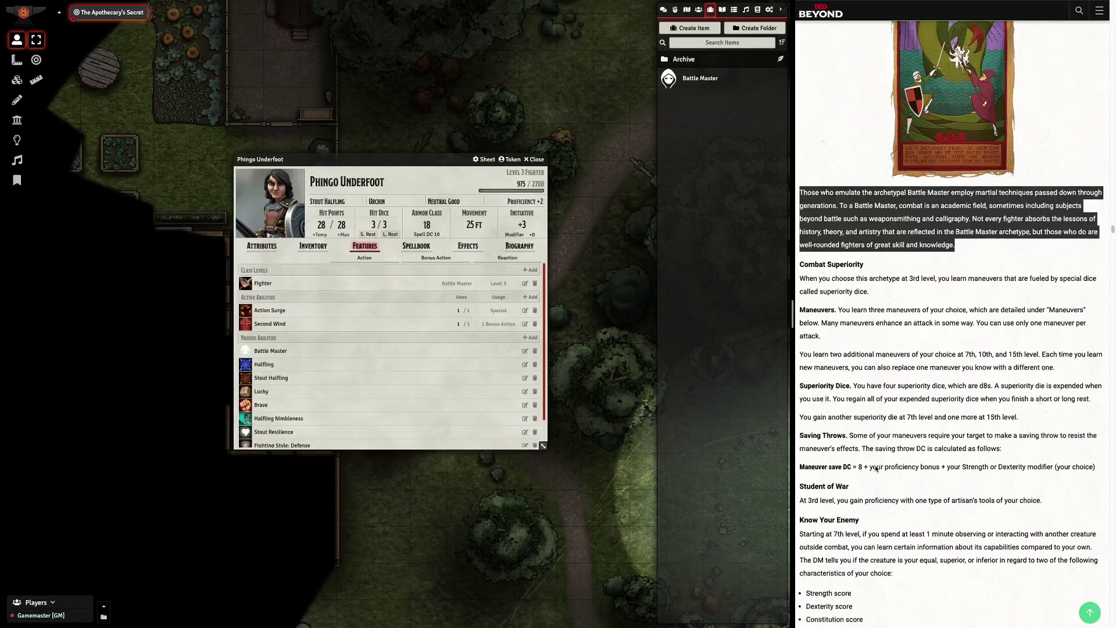
{"action": "scroll", "coordinate": [905, 479], "scroll_direction": "down", "scroll_amount": 1}
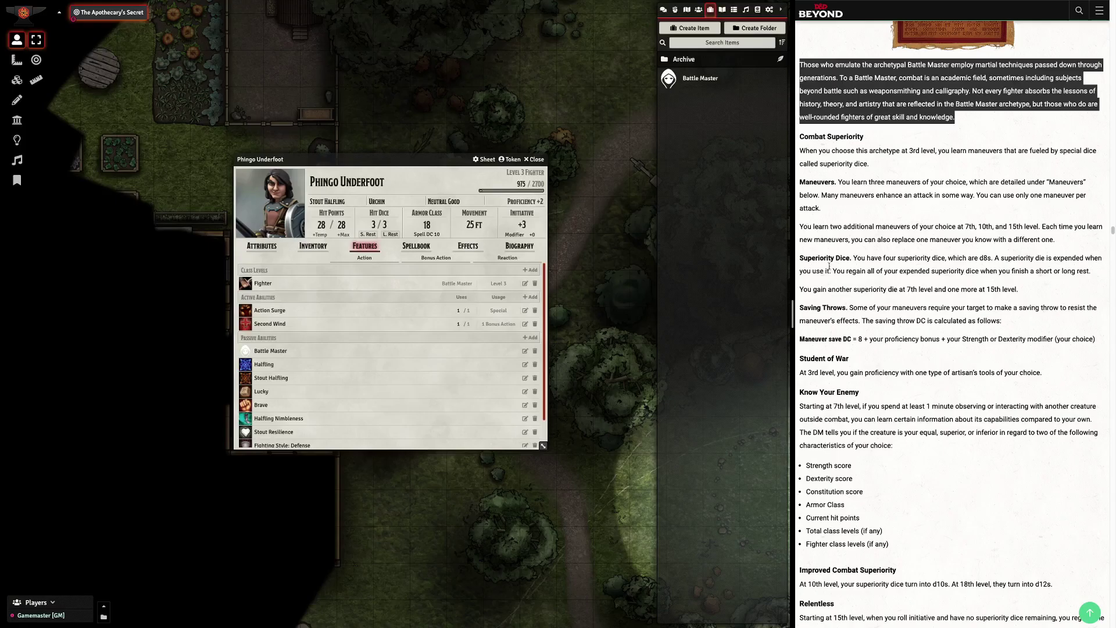
{"action": "left_click_drag", "start_coordinate": [799, 258], "coordinate": [852, 258]}
{"action": "left_click", "coordinate": [607, 294]}
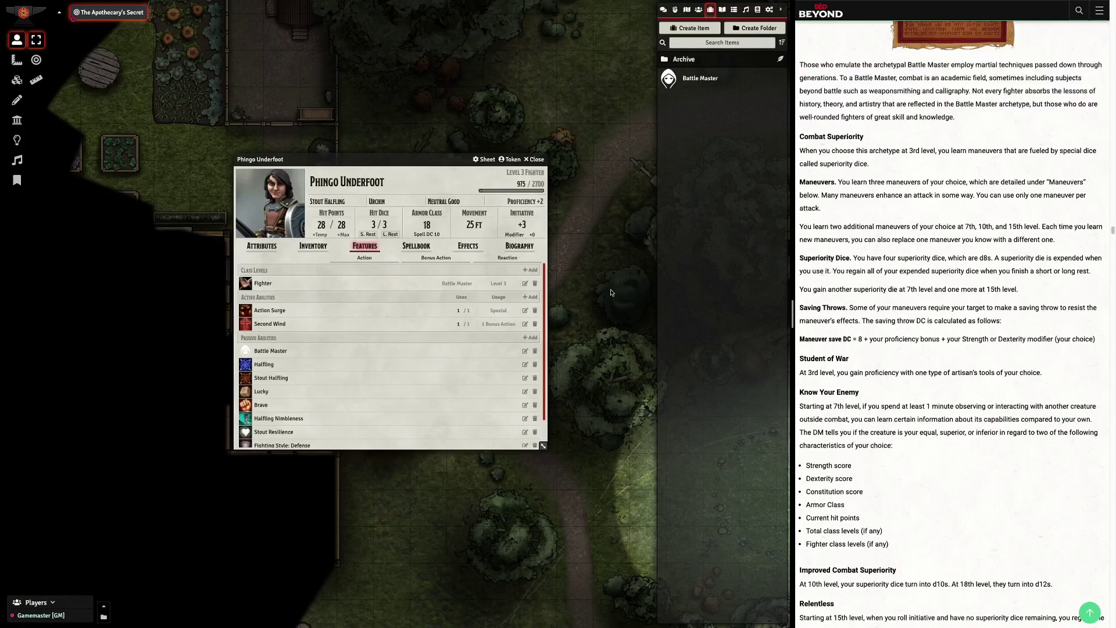
{"action": "left_click", "coordinate": [261, 246]}
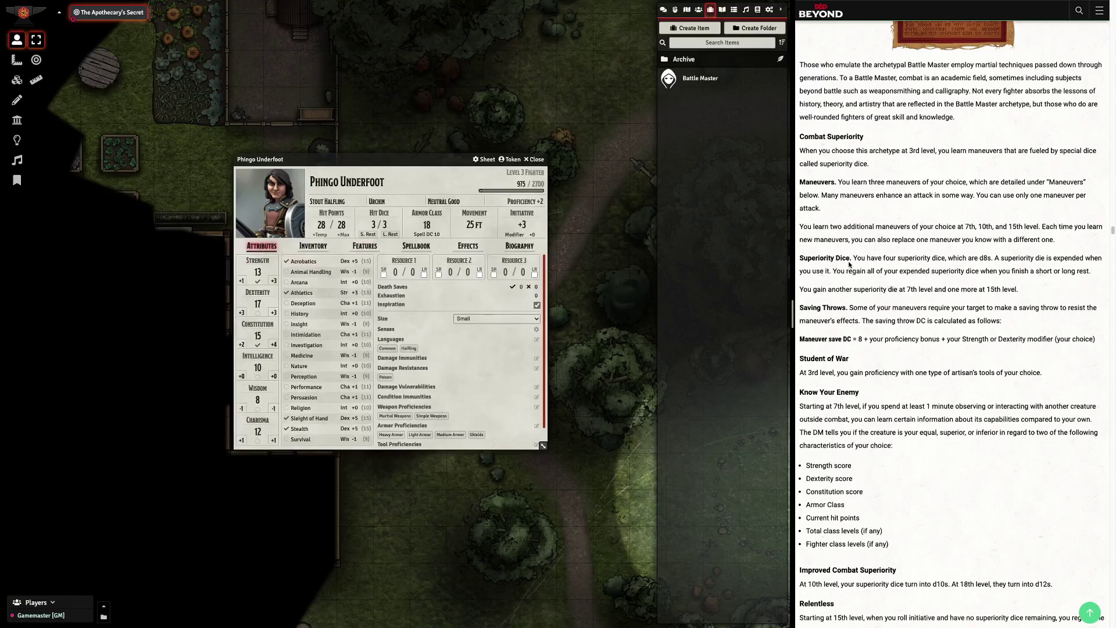
{"action": "left_click", "coordinate": [397, 270]}
{"action": "left_click", "coordinate": [404, 260]}
{"action": "type", "text": "Superiority Dice"}
Set the Superiority Dice resource's current and maximum values to 4 and make it recharge on short and long rests
{"action": "left_click", "coordinate": [412, 271]}
{"action": "type", "text": "3"}
{"action": "key", "text": "BackSpace"}
{"action": "type", "text": "4"}
{"action": "key", "text": "shift+Tab"}
{"action": "type", "text": "4"}
{"action": "left_click", "coordinate": [426, 276]}
{"action": "left_click", "coordinate": [426, 276]}
{"action": "left_click", "coordinate": [383, 274]}
Return to the character's features and read the saving throw rules and the list of Battle Master maneuvers on the rules page
{"action": "left_click", "coordinate": [368, 247]}
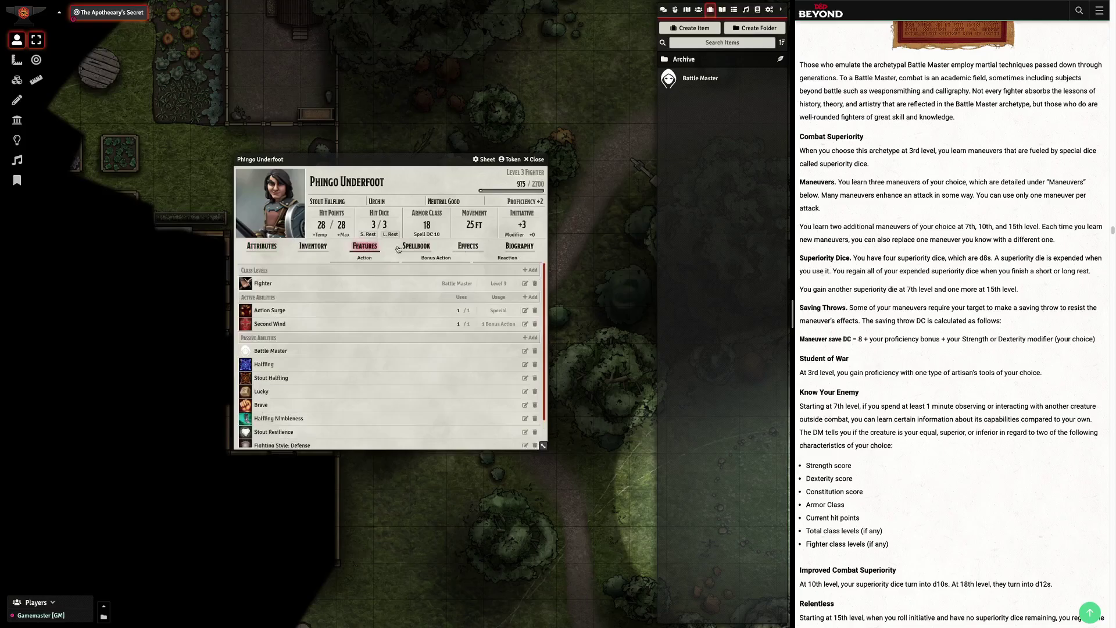
{"action": "left_click_drag", "start_coordinate": [1001, 321], "coordinate": [825, 308]}
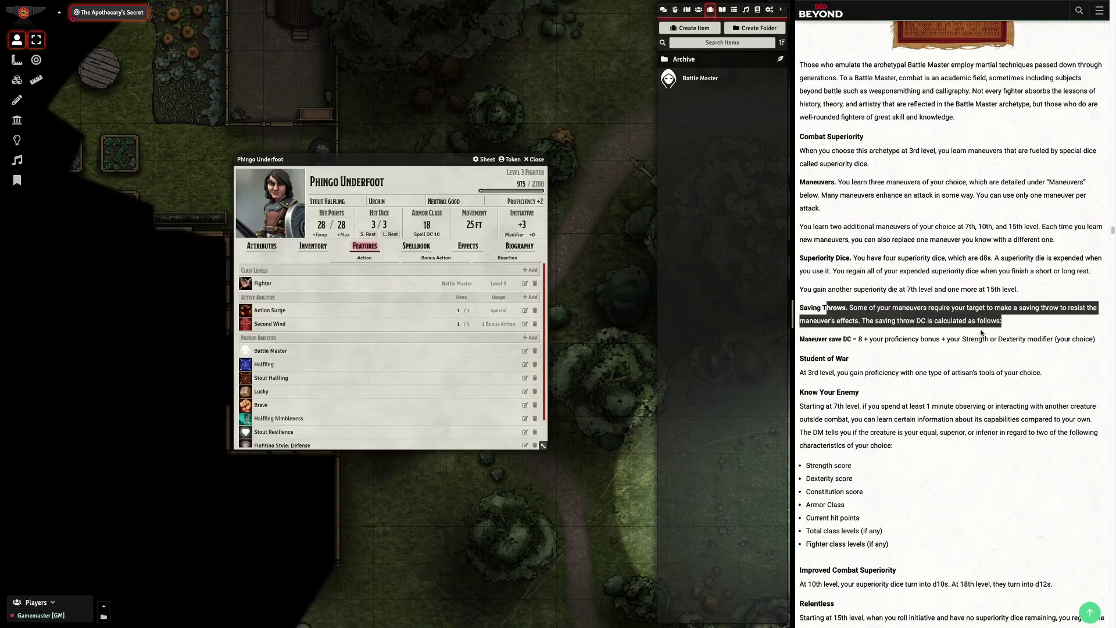
{"action": "left_click", "coordinate": [958, 359]}
{"action": "scroll", "coordinate": [947, 363], "scroll_direction": "down", "scroll_amount": 3}
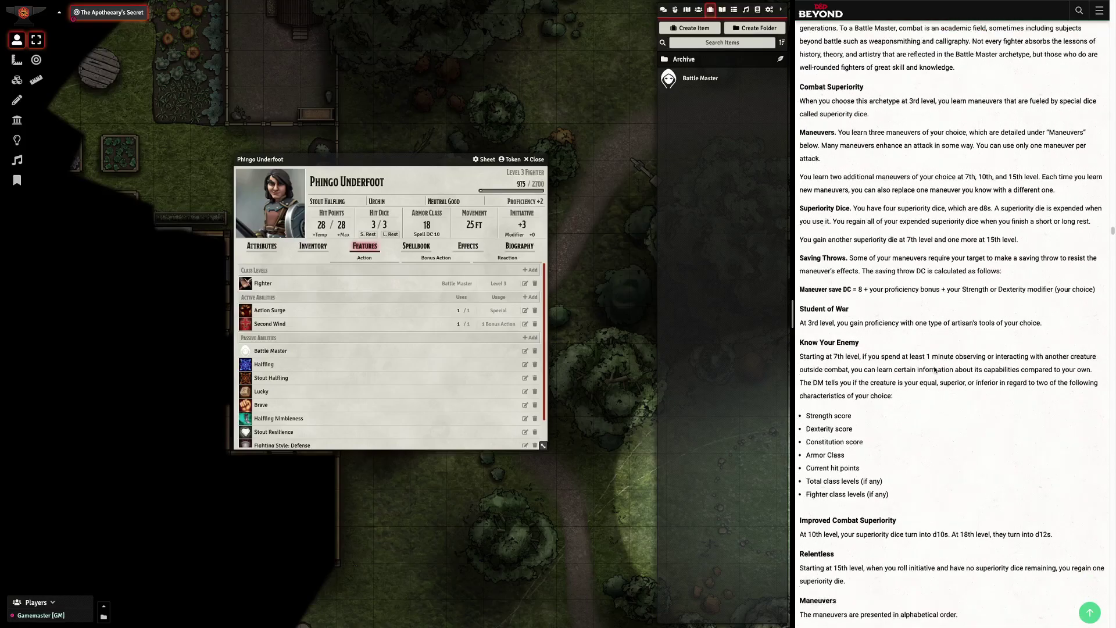
{"action": "scroll", "coordinate": [934, 370], "scroll_direction": "down", "scroll_amount": 1}
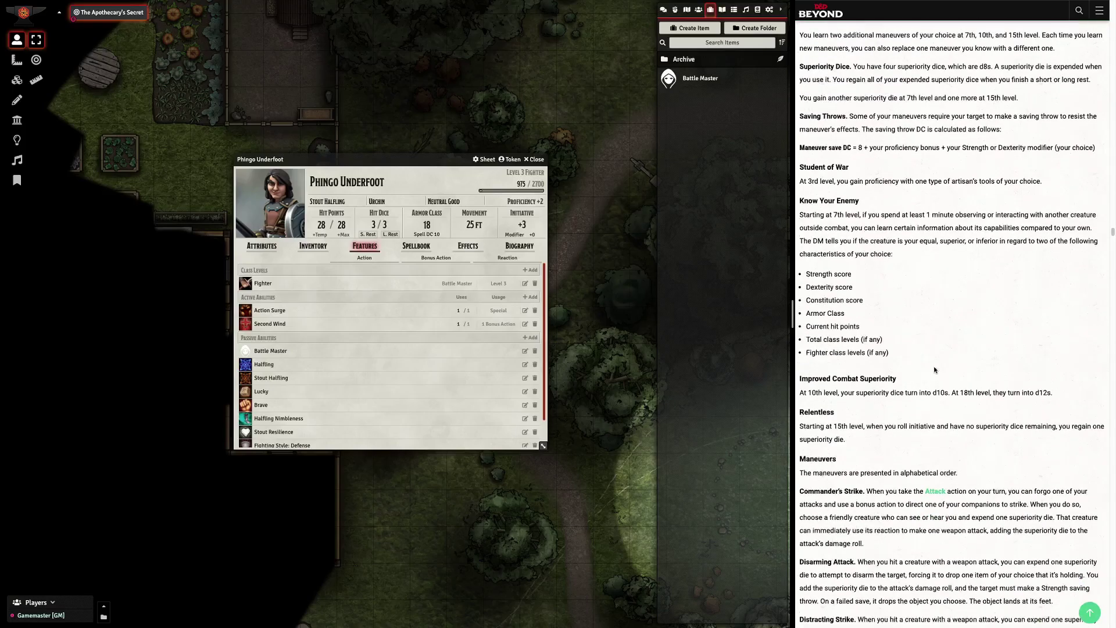
{"action": "scroll", "coordinate": [935, 369], "scroll_direction": "down", "scroll_amount": 5}
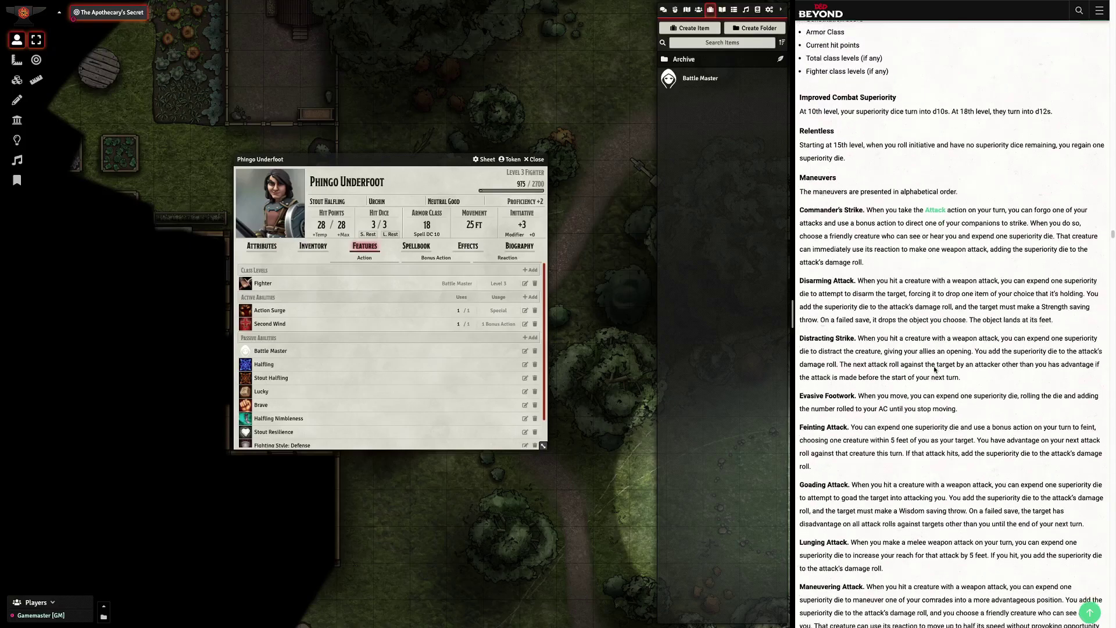
{"action": "scroll", "coordinate": [935, 370], "scroll_direction": "up", "scroll_amount": 1}
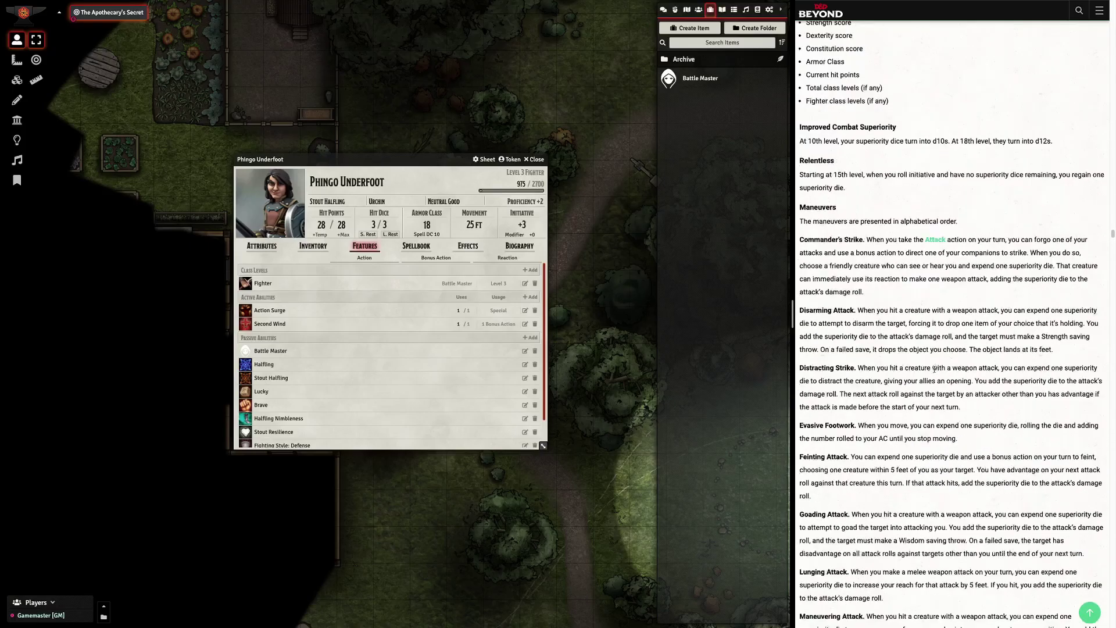
{"action": "scroll", "coordinate": [935, 370], "scroll_direction": "down", "scroll_amount": 2}
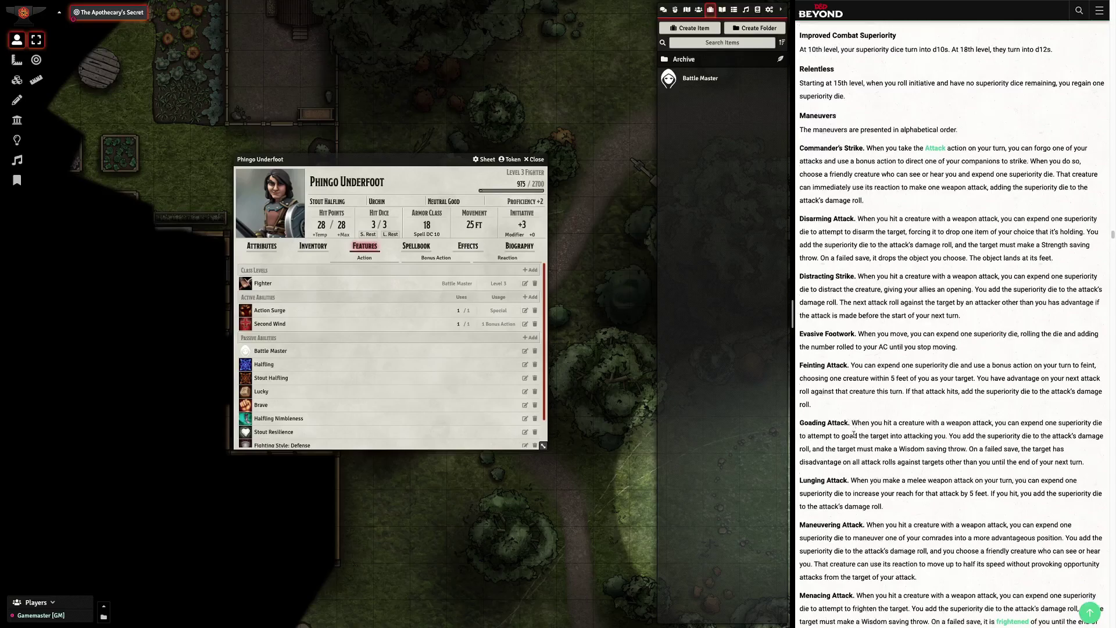
{"action": "scroll", "coordinate": [868, 442], "scroll_direction": "down", "scroll_amount": 5}
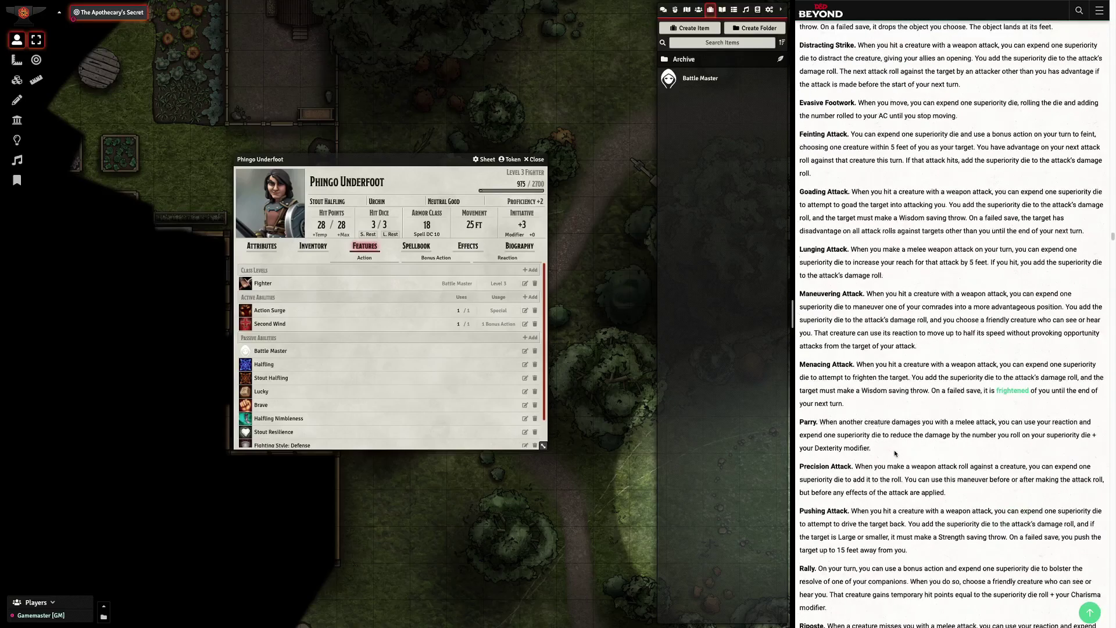
{"action": "scroll", "coordinate": [867, 385], "scroll_direction": "down", "scroll_amount": 1}
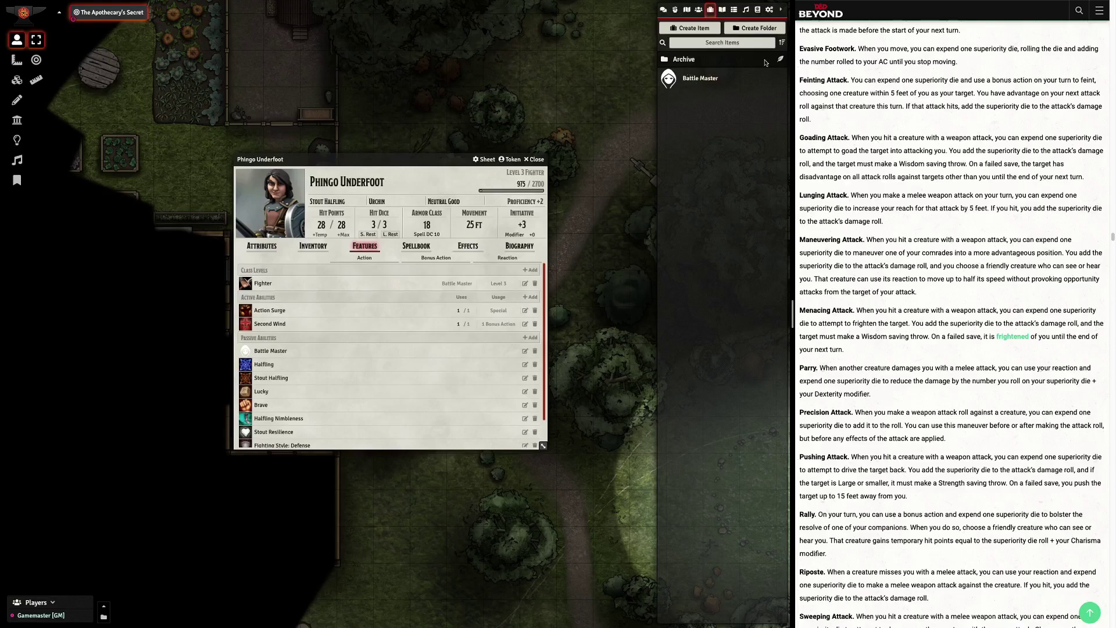
Create a new item named Parry with the type Feature
{"action": "left_click", "coordinate": [704, 29]}
{"action": "left_click", "coordinate": [566, 43]}
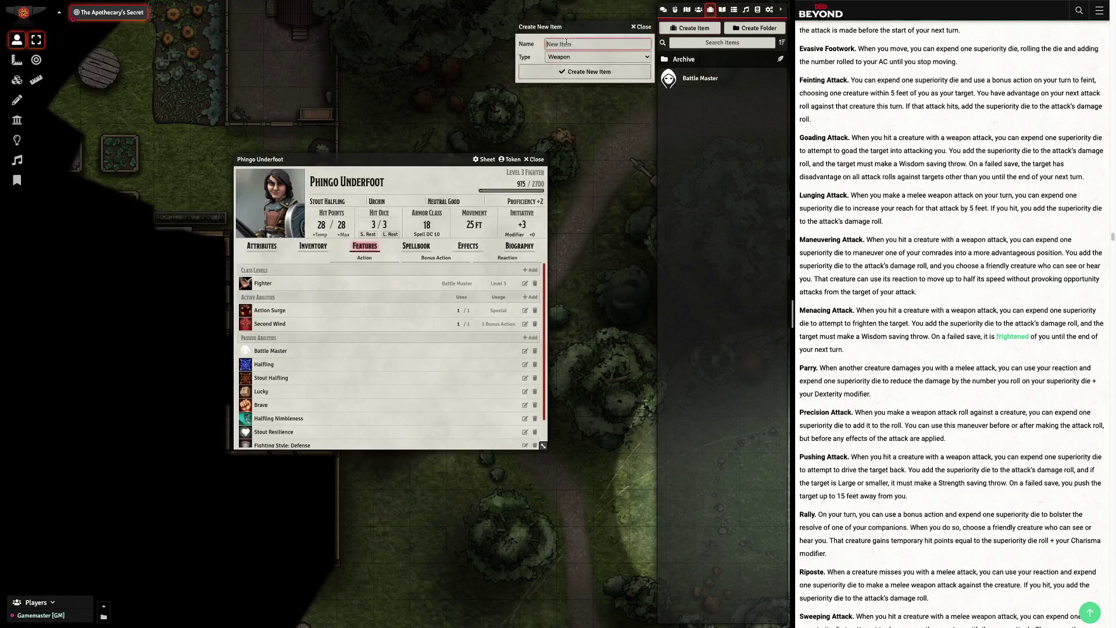
{"action": "type", "text": "Par"}
{"action": "left_click", "coordinate": [571, 57]}
{"action": "left_click", "coordinate": [577, 107]}
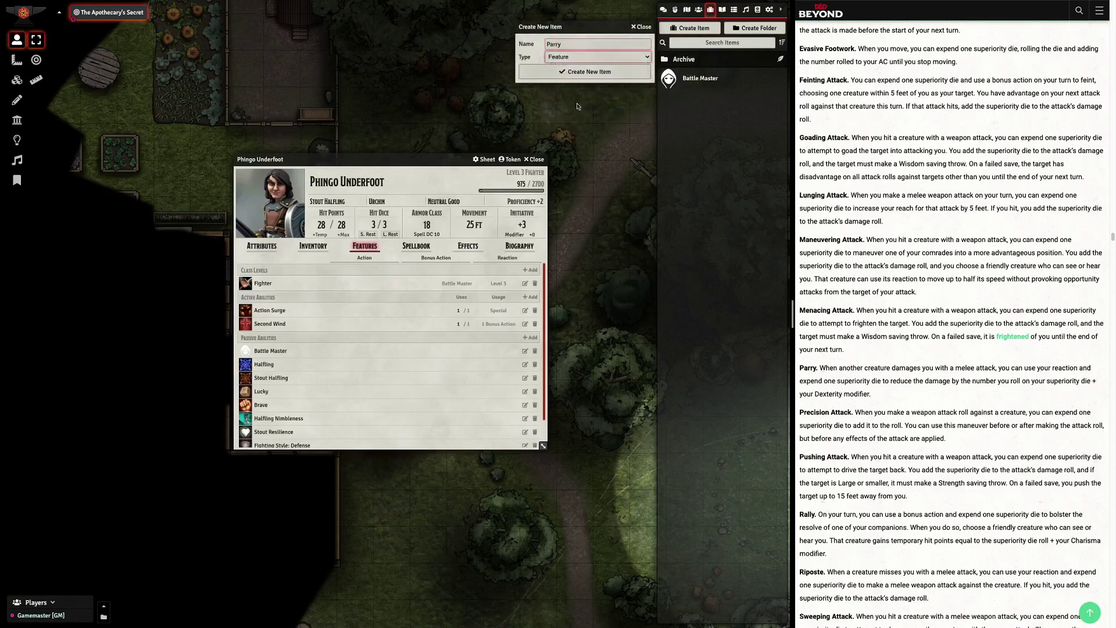
{"action": "left_click", "coordinate": [588, 72]}
Copy the Parry rules text from the rules page into the new feature's description and clear its formatting
{"action": "left_click_drag", "start_coordinate": [384, 235], "coordinate": [481, 246]}
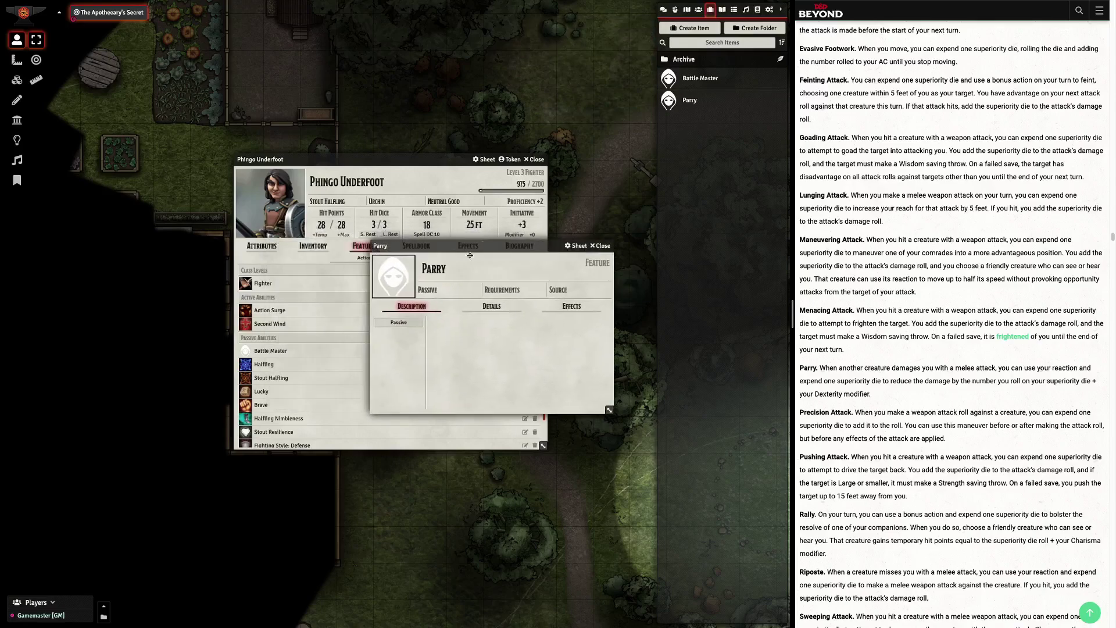
{"action": "left_click_drag", "start_coordinate": [871, 395], "coordinate": [819, 371]}
{"action": "key", "text": "ctrl+c"}
{"action": "mouse_move", "coordinate": [589, 329]}
{"action": "left_click", "coordinate": [544, 339]}
{"action": "key", "text": "ctrl+v"}
{"action": "key", "text": "ctrl+a"}
{"action": "left_click", "coordinate": [570, 323]}
{"action": "left_click", "coordinate": [535, 371]}
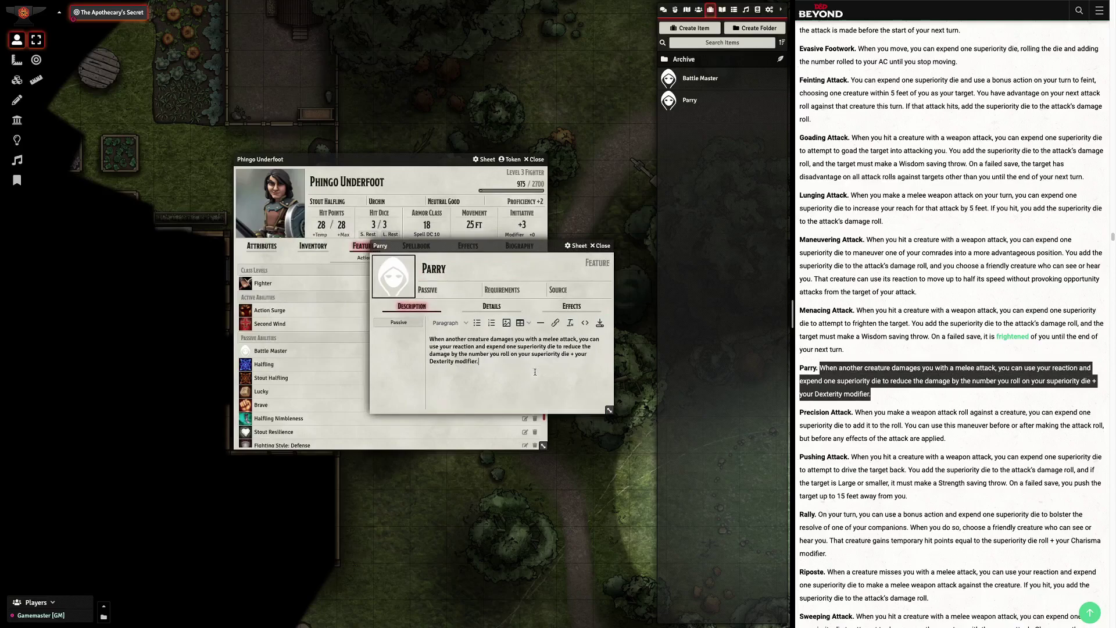
Set the Parry feature's image to the crossed-blades icon weapon_23.jpg from systems/dnd5e/icons/skills
{"action": "left_click", "coordinate": [394, 284]}
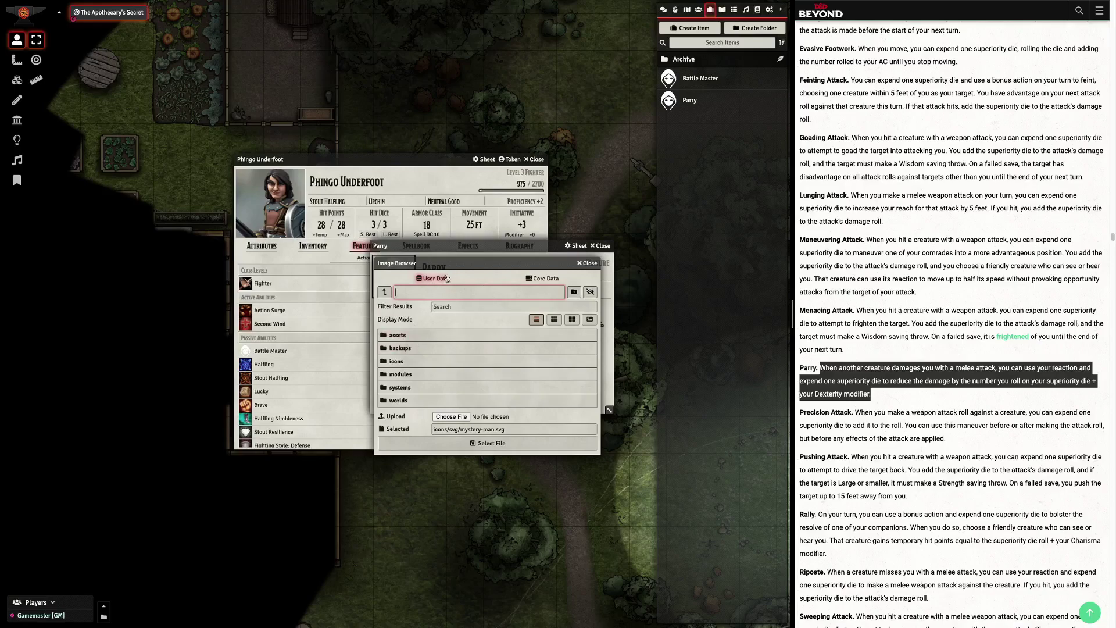
{"action": "left_click", "coordinate": [409, 389]}
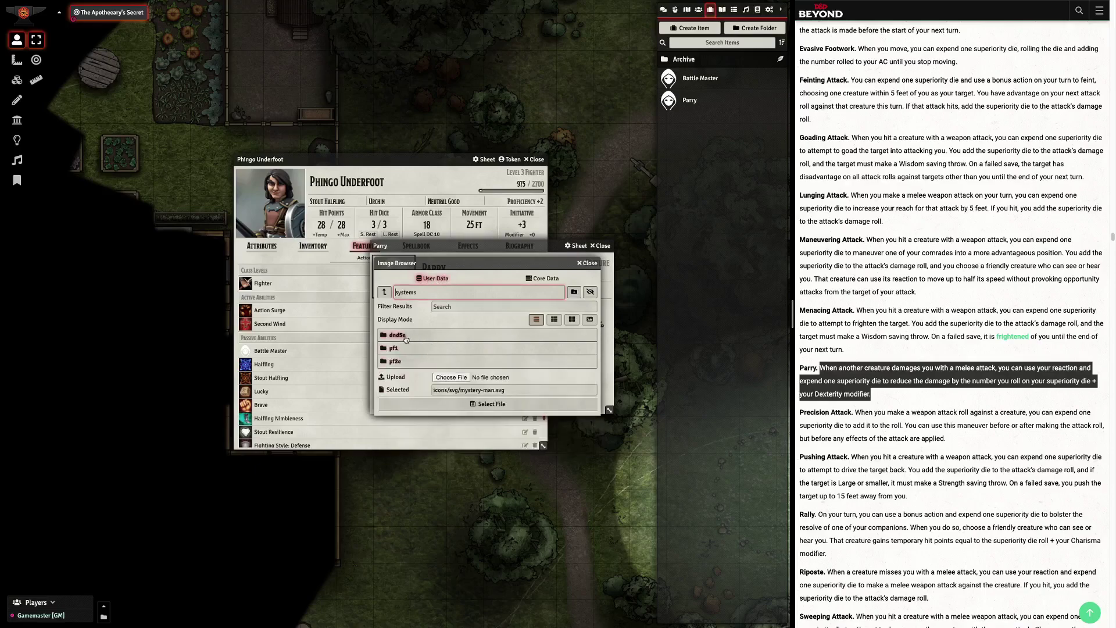
{"action": "left_click", "coordinate": [403, 339]}
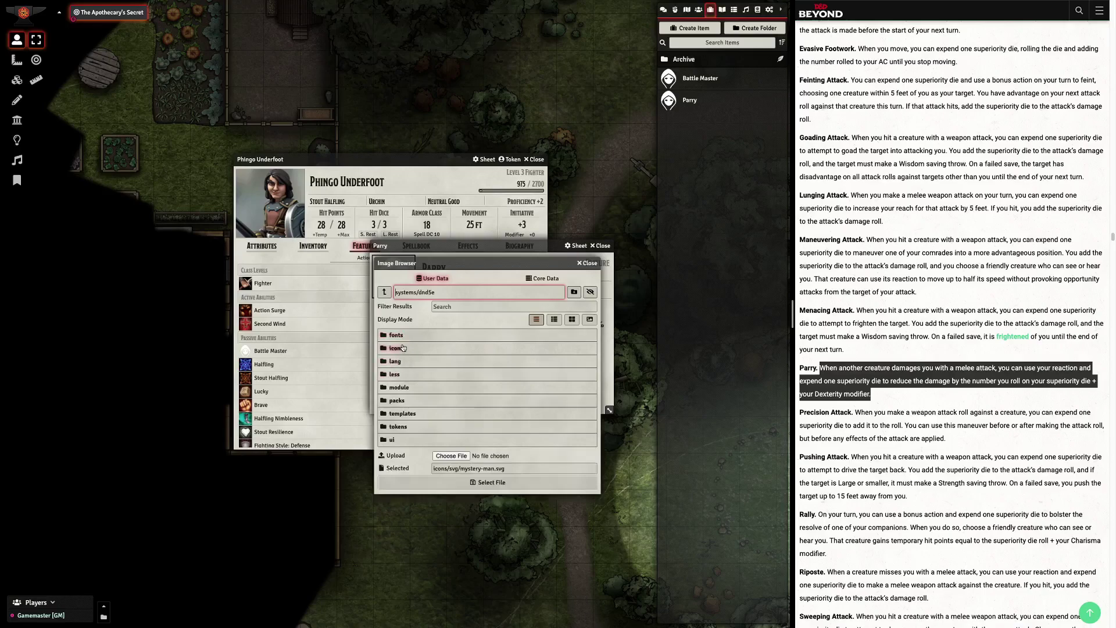
{"action": "left_click", "coordinate": [405, 349]}
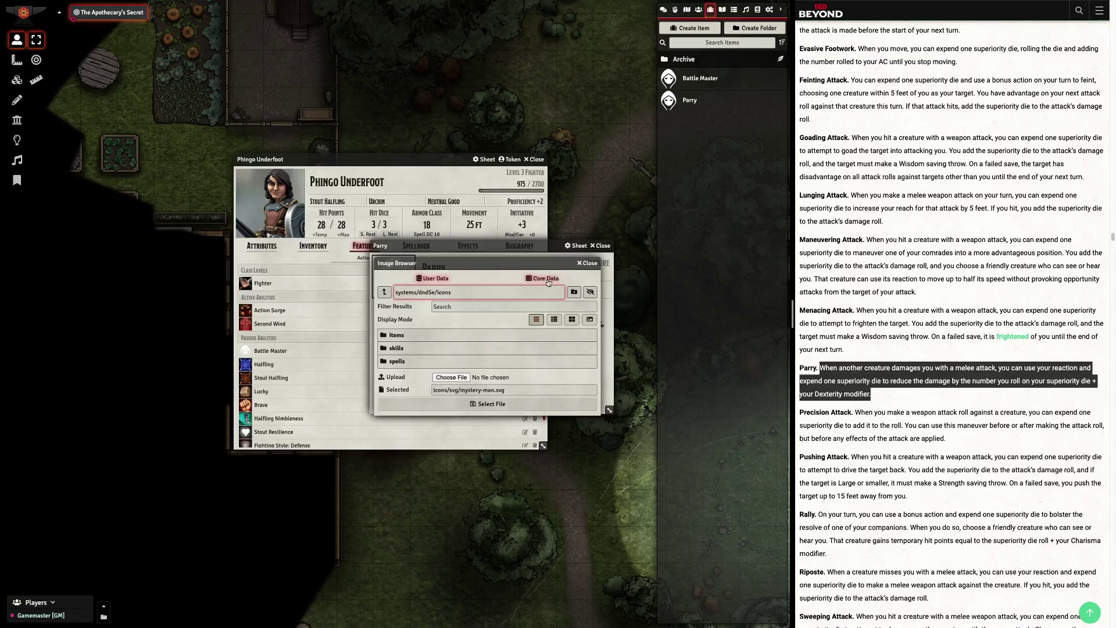
{"action": "left_click", "coordinate": [484, 348]}
{"action": "left_click", "coordinate": [572, 312]}
{"action": "left_click_drag", "start_coordinate": [599, 332], "coordinate": [591, 539]}
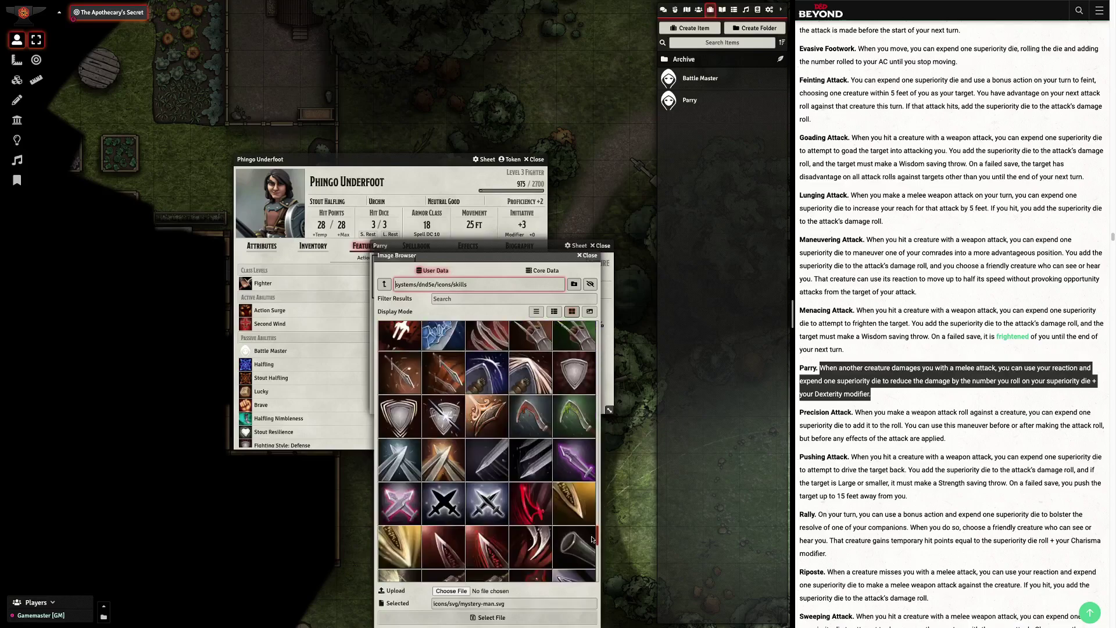
{"action": "left_click", "coordinate": [455, 441]}
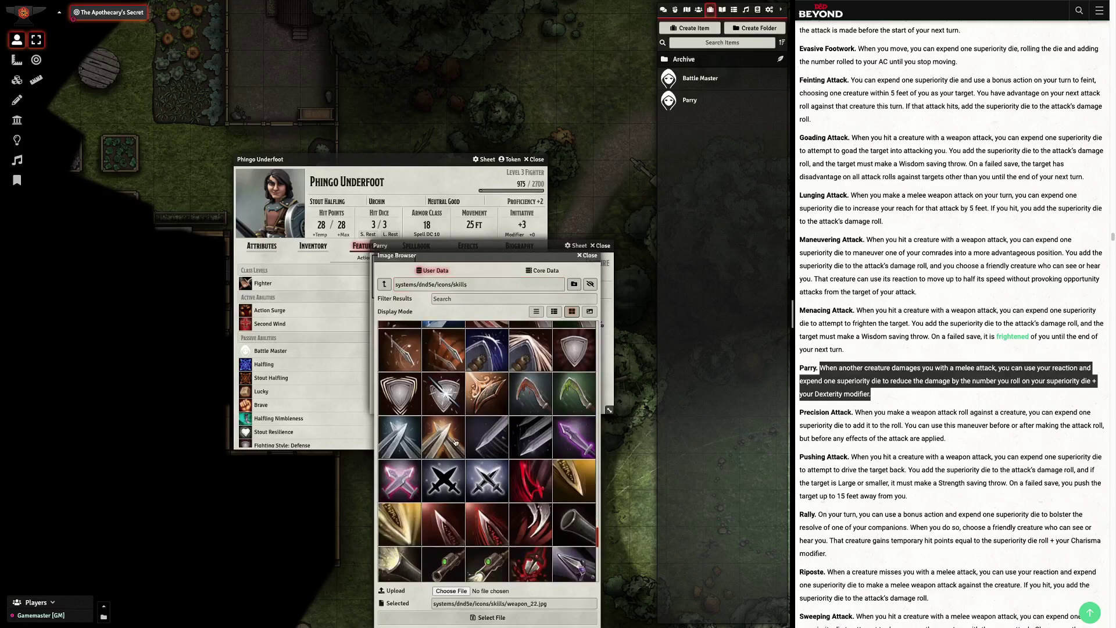
{"action": "left_click", "coordinate": [491, 617]}
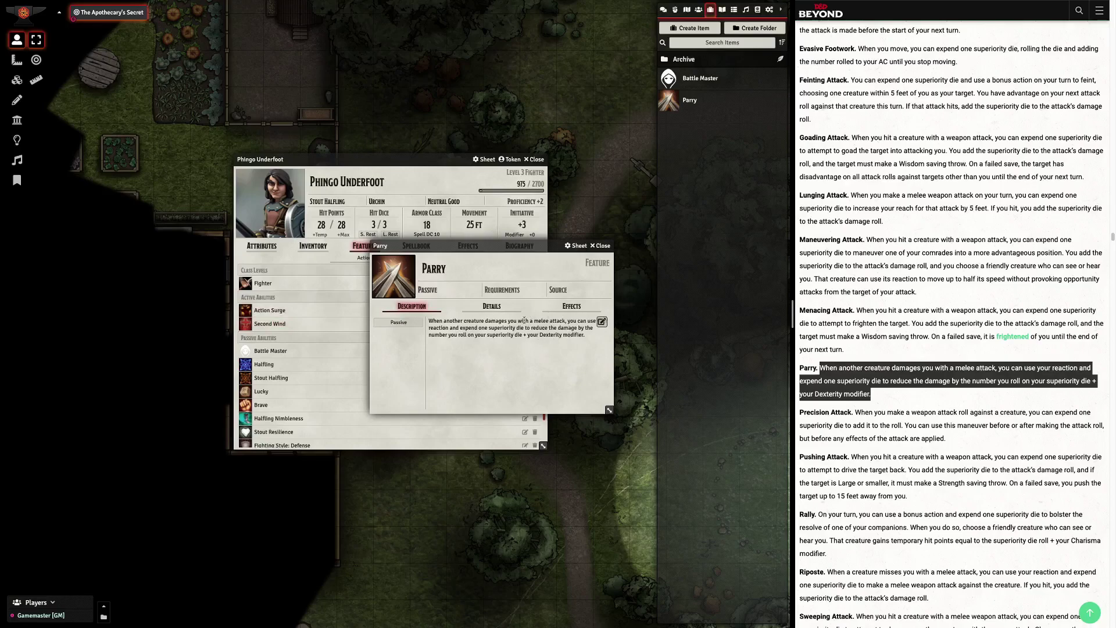
Reopen the Parry feature and review its description for the reaction, damage reduction and Dexterity modifier rules
{"action": "left_click", "coordinate": [603, 246]}
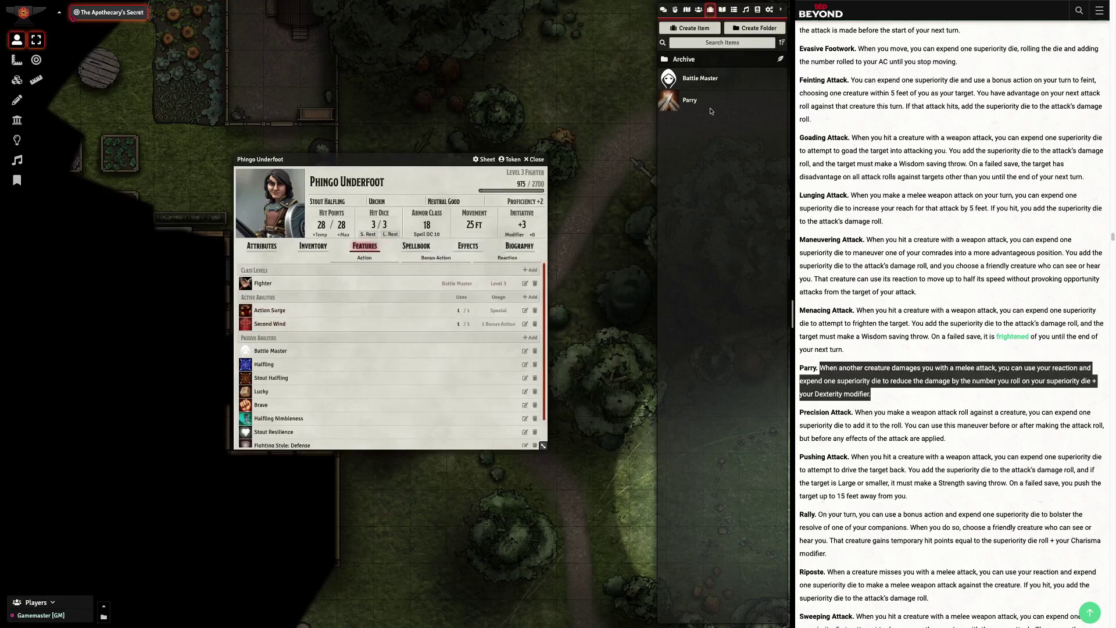
{"action": "left_click_drag", "start_coordinate": [695, 104], "coordinate": [678, 126]}
{"action": "left_click", "coordinate": [691, 103]}
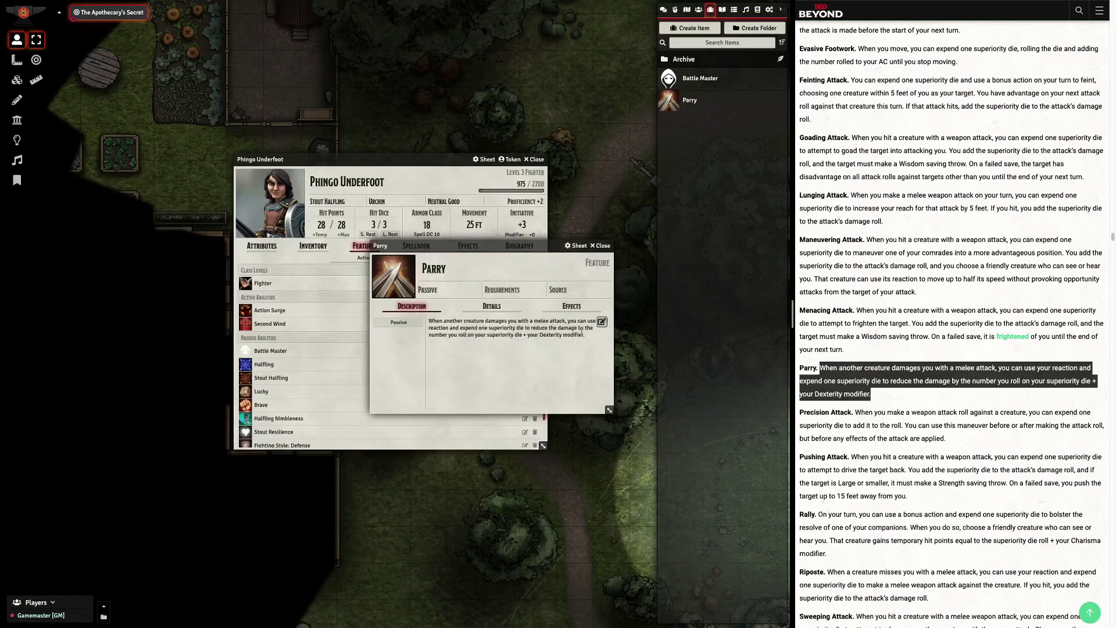
{"action": "left_click_drag", "start_coordinate": [577, 335], "coordinate": [467, 335]}
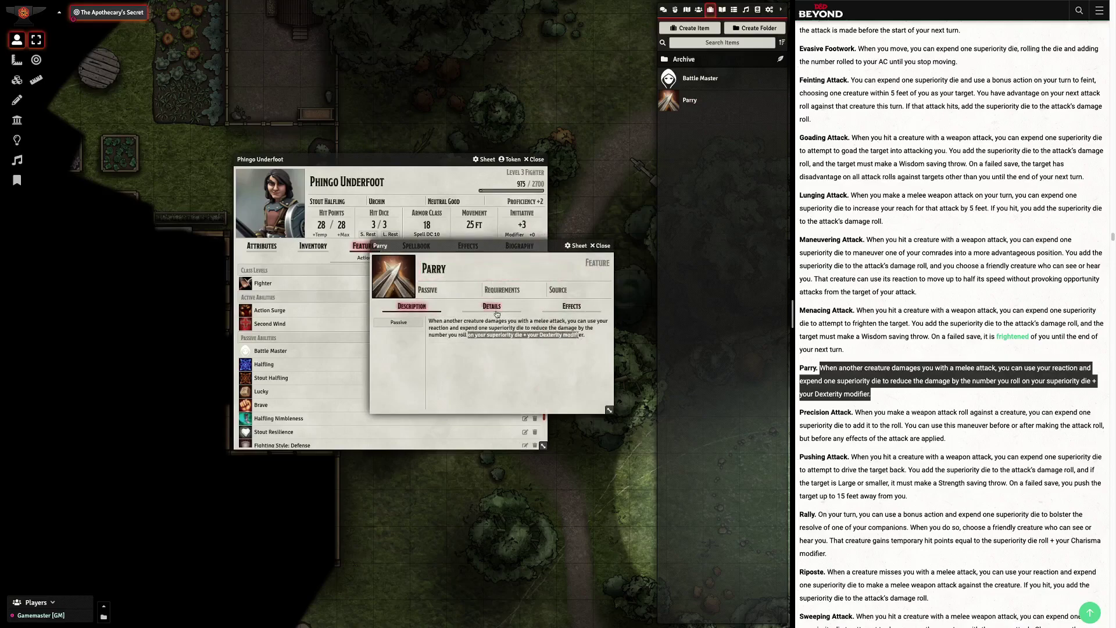
{"action": "left_click", "coordinate": [478, 335]}
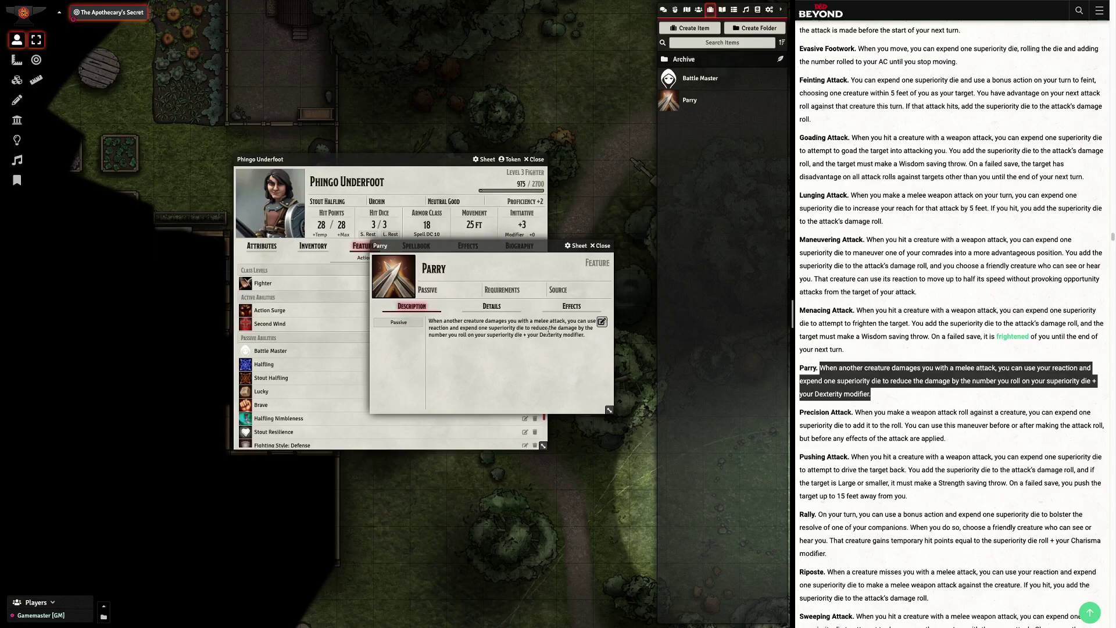
{"action": "left_click_drag", "start_coordinate": [481, 327], "coordinate": [563, 328]}
{"action": "left_click", "coordinate": [563, 345]}
{"action": "left_click_drag", "start_coordinate": [585, 335], "coordinate": [454, 335]}
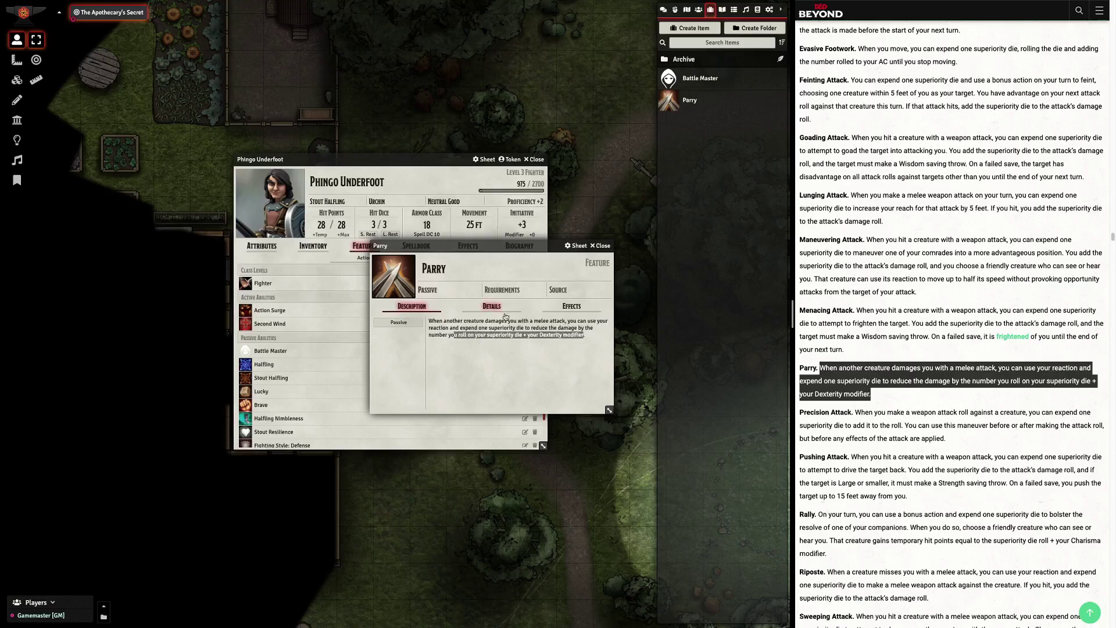
{"action": "left_click", "coordinate": [531, 331]}
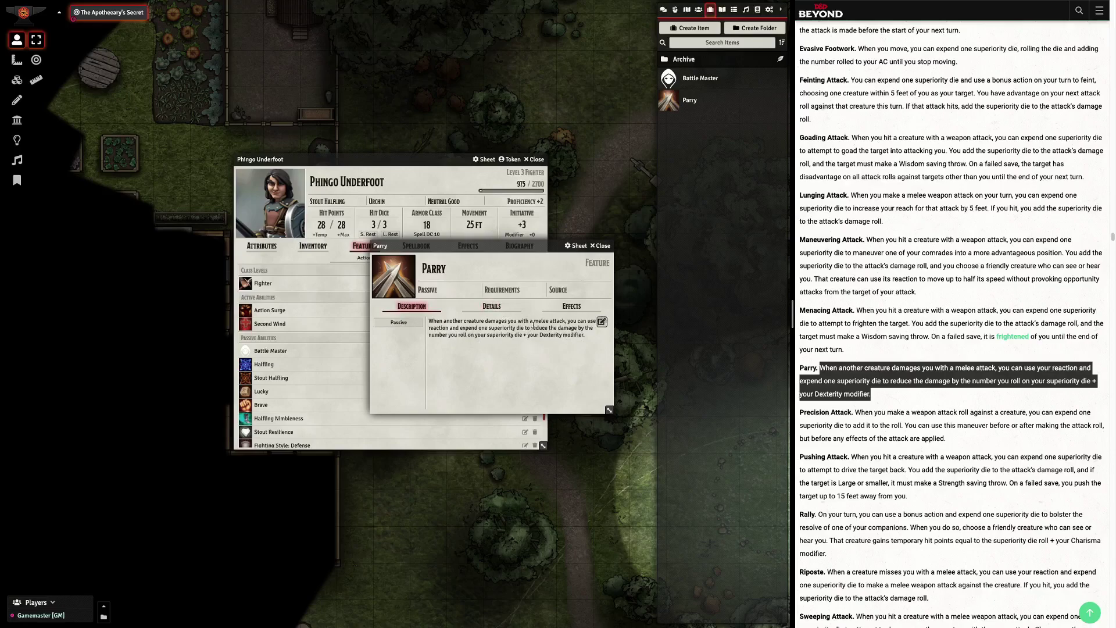
Set Parry's activation cost to 1 Reaction in the feature's details
{"action": "left_click", "coordinate": [491, 308]}
{"action": "left_click_drag", "start_coordinate": [488, 245], "coordinate": [469, 208]}
{"action": "left_click", "coordinate": [397, 271]}
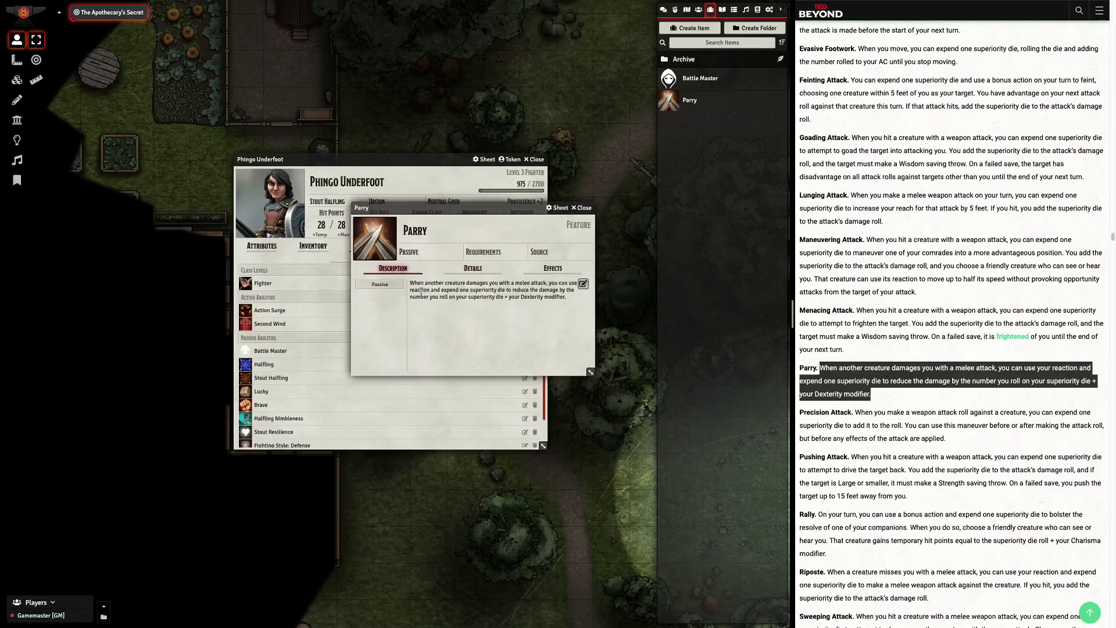
{"action": "left_click", "coordinate": [482, 271]}
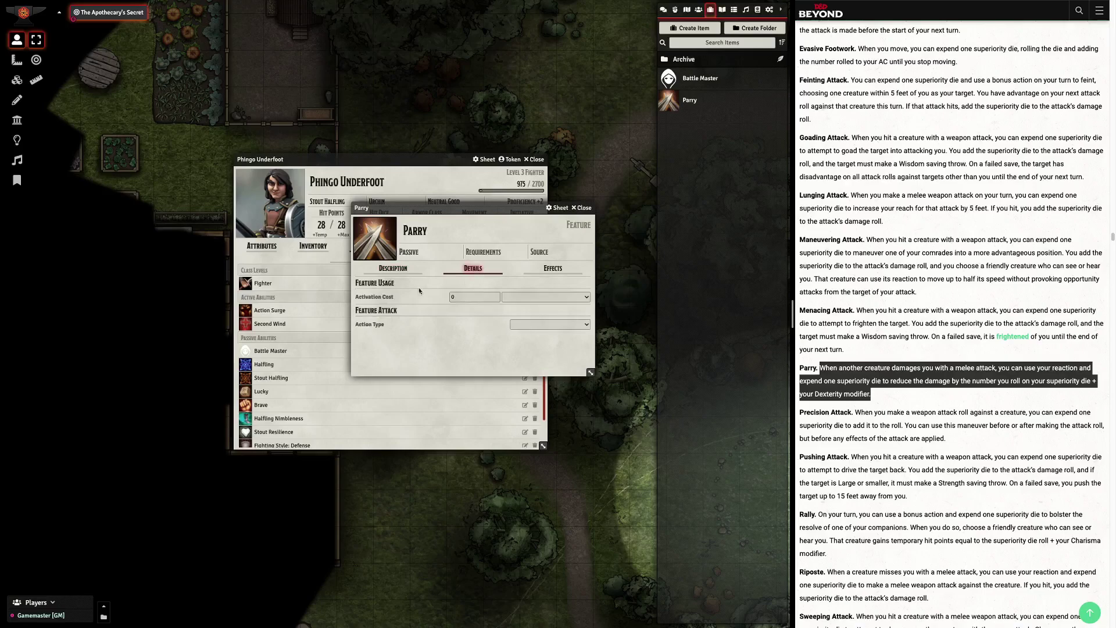
{"action": "type", "text": "1"}
{"action": "left_click", "coordinate": [552, 296]}
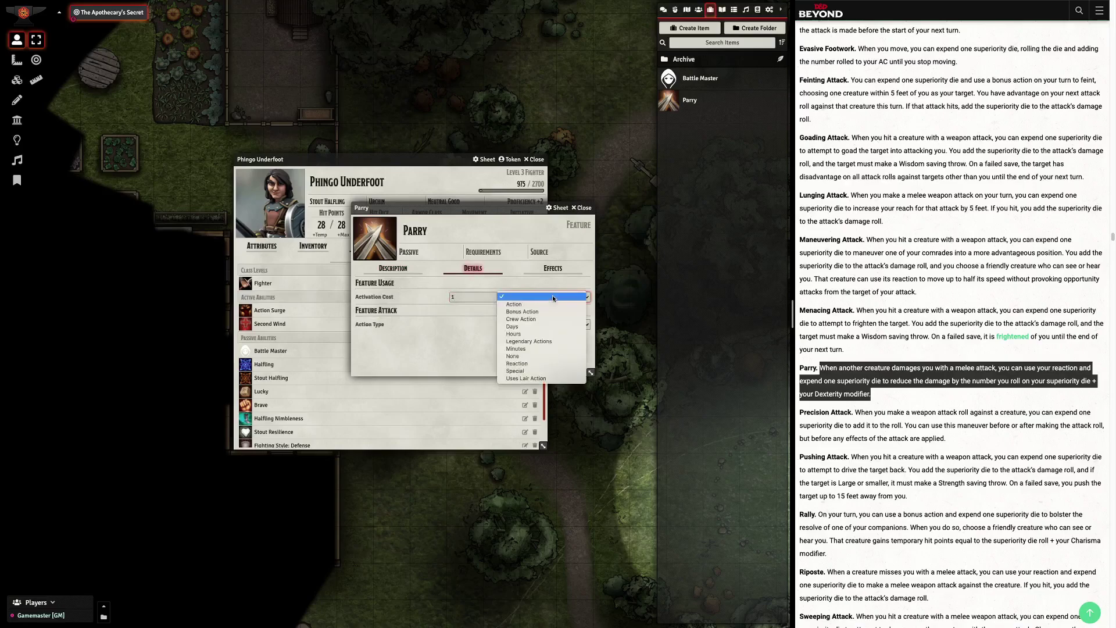
{"action": "left_click", "coordinate": [553, 362]}
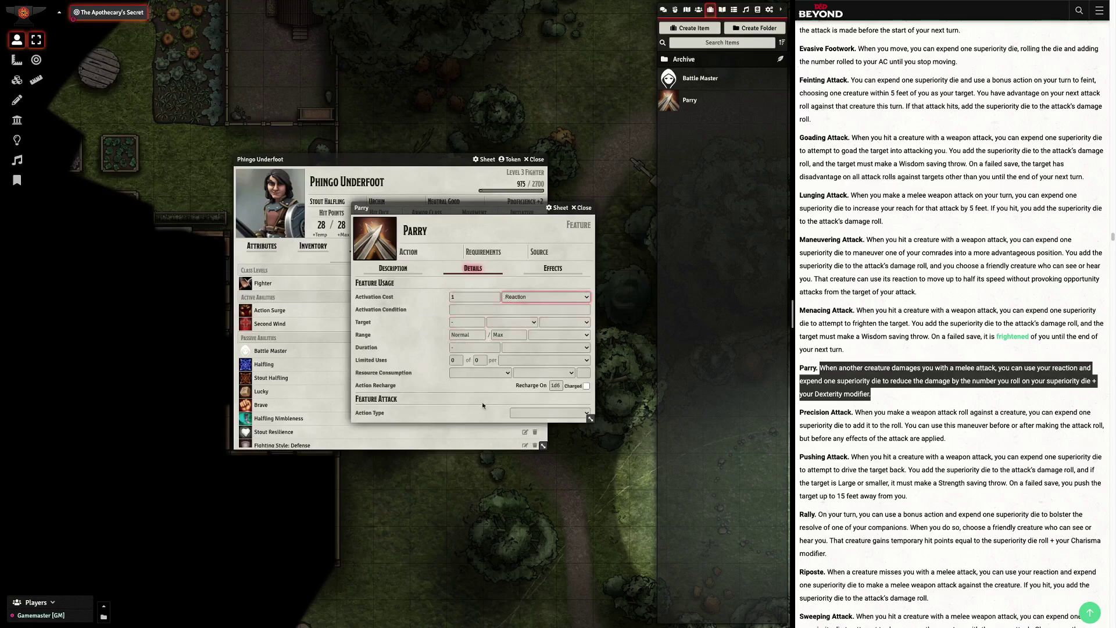
Set Parry's resource consumption type to Attribute with an amount of 1, leaving the consumed attribute blank
{"action": "left_click", "coordinate": [488, 375]}
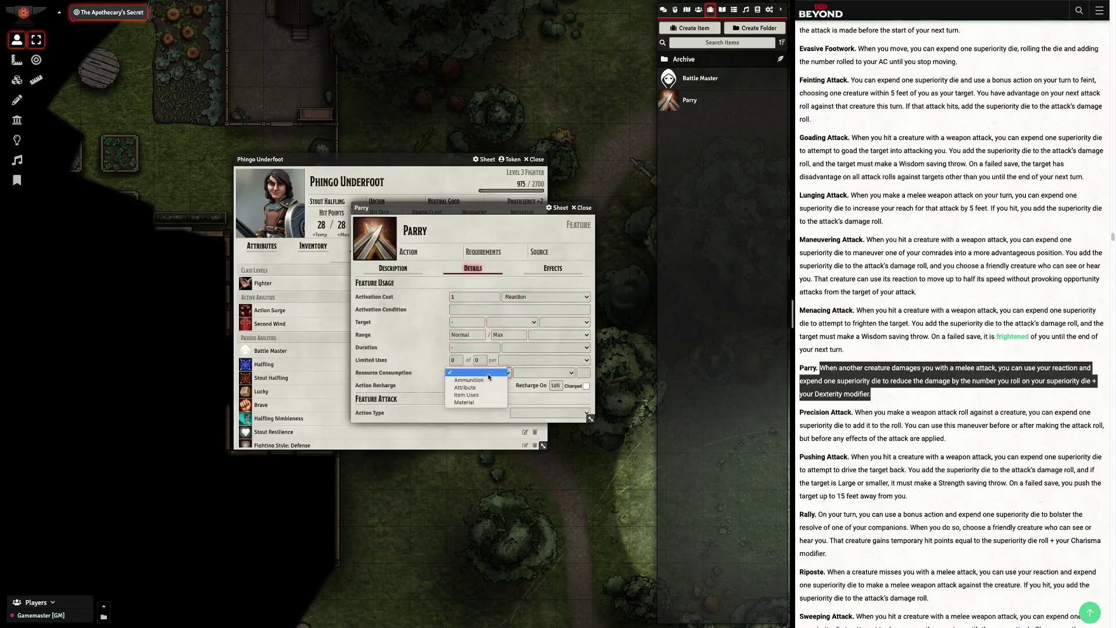
{"action": "left_click", "coordinate": [476, 372]}
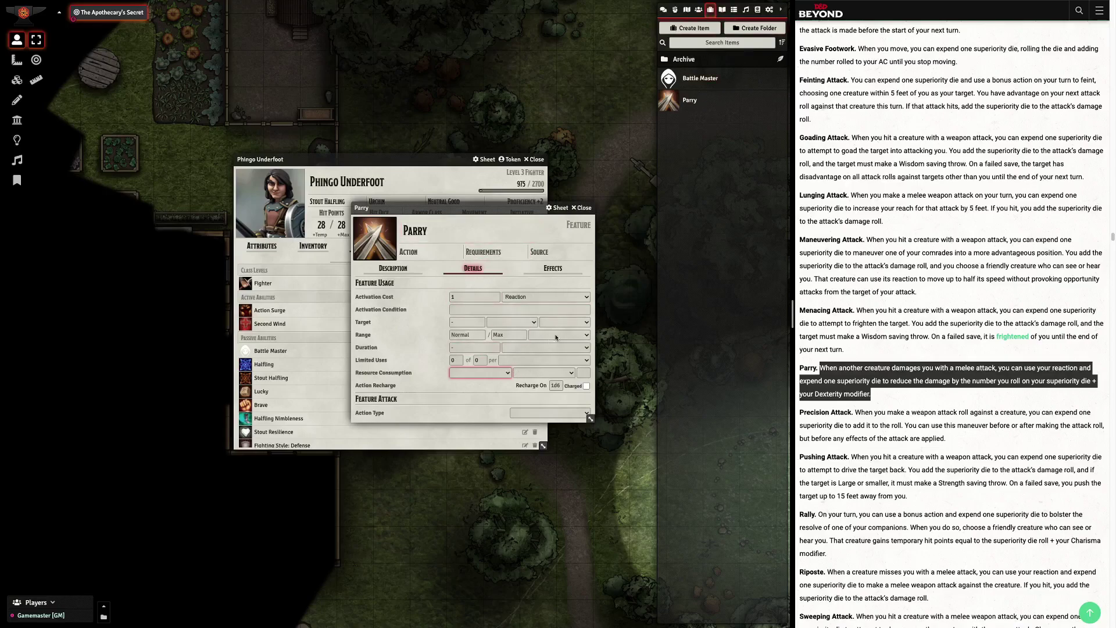
{"action": "left_click", "coordinate": [498, 374]}
{"action": "left_click", "coordinate": [493, 384]}
{"action": "left_click", "coordinate": [536, 374]}
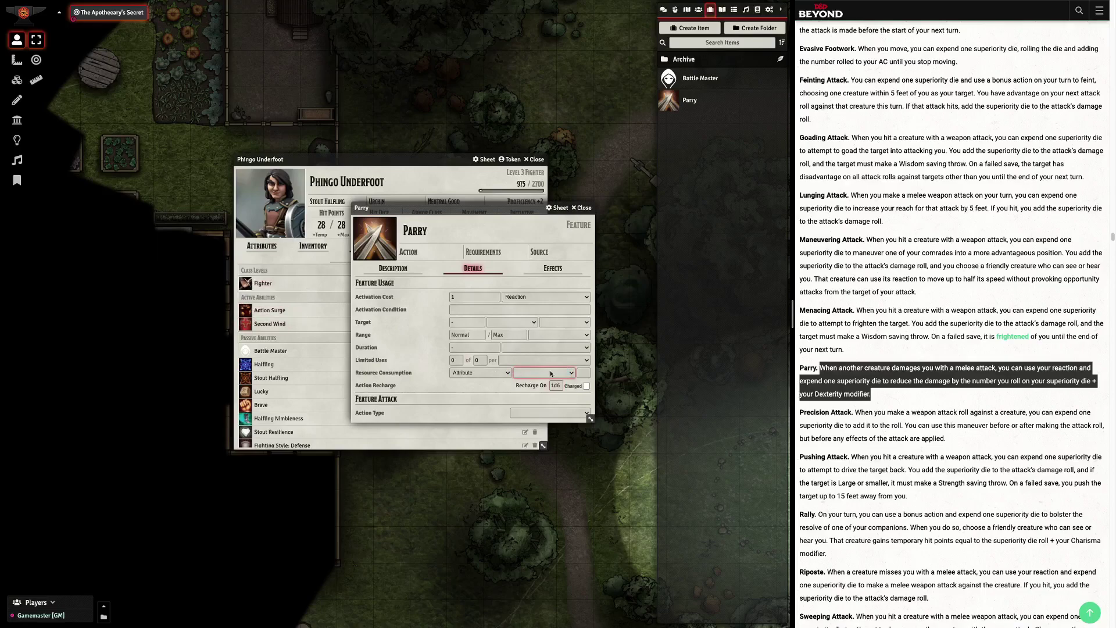
{"action": "left_click", "coordinate": [584, 373]}
{"action": "left_click", "coordinate": [499, 386]}
Recheck the Parry description and set the feature's action type to Other
{"action": "left_click", "coordinate": [398, 271]}
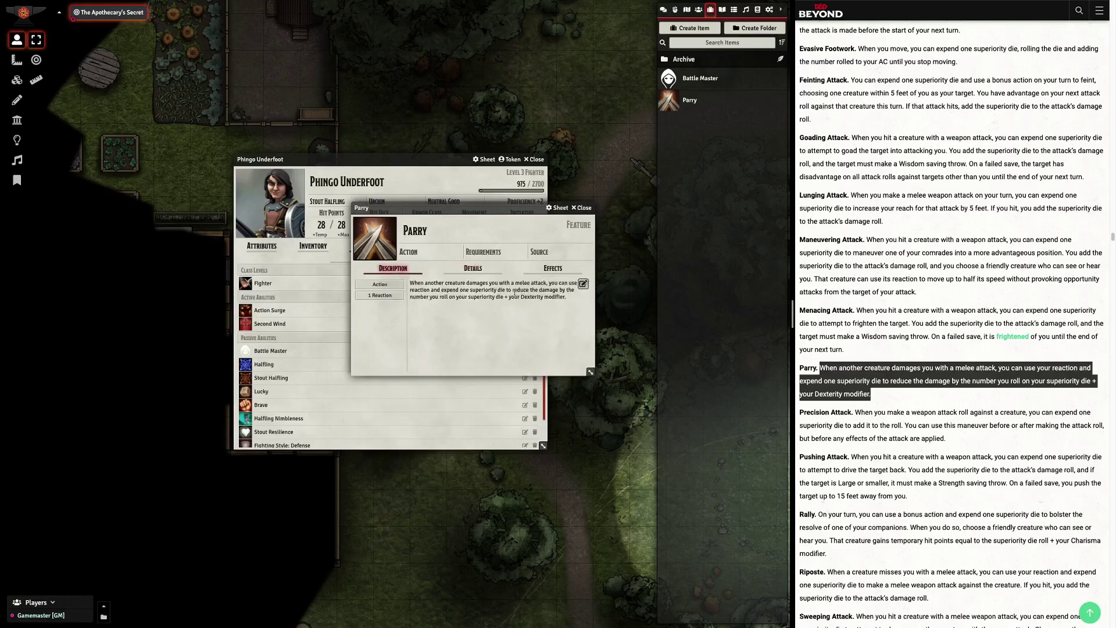
{"action": "left_click", "coordinate": [472, 269]}
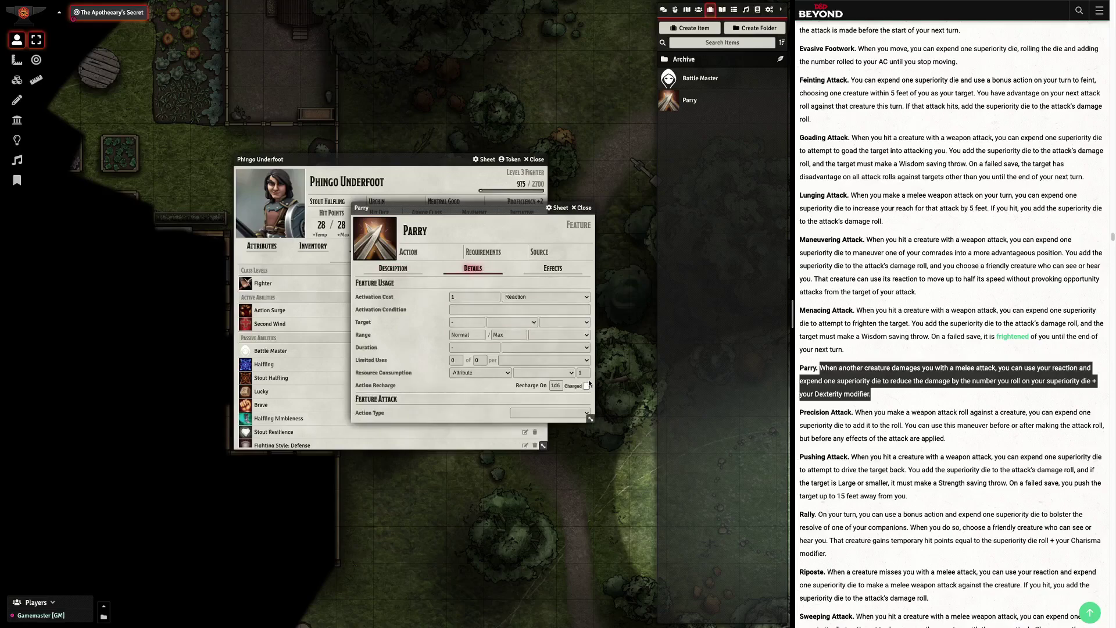
{"action": "left_click", "coordinate": [393, 269]}
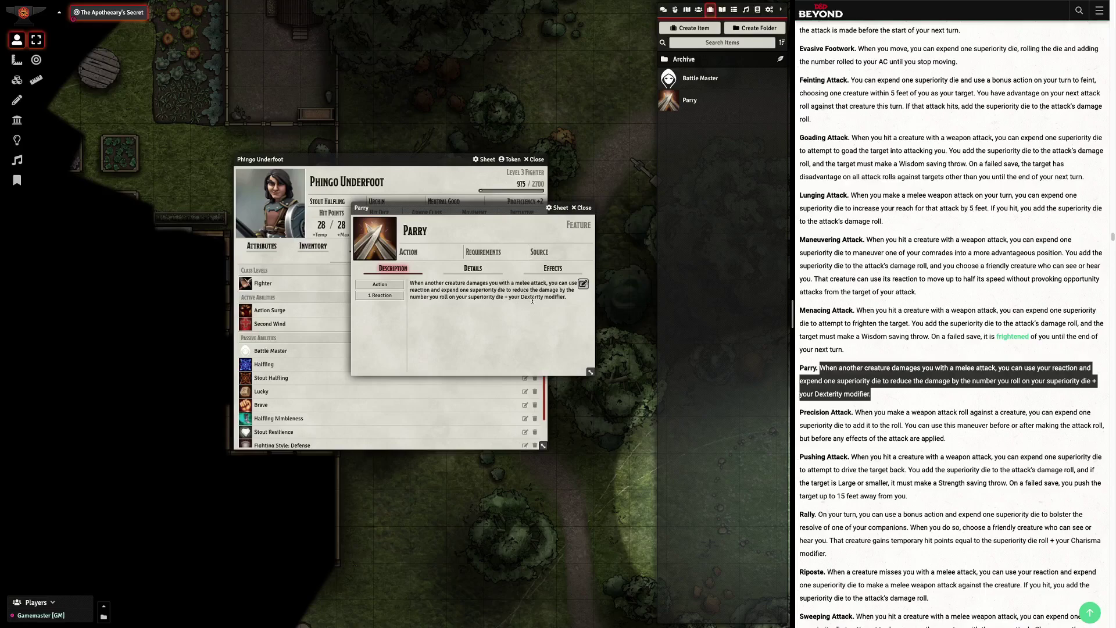
{"action": "left_click", "coordinate": [472, 269]}
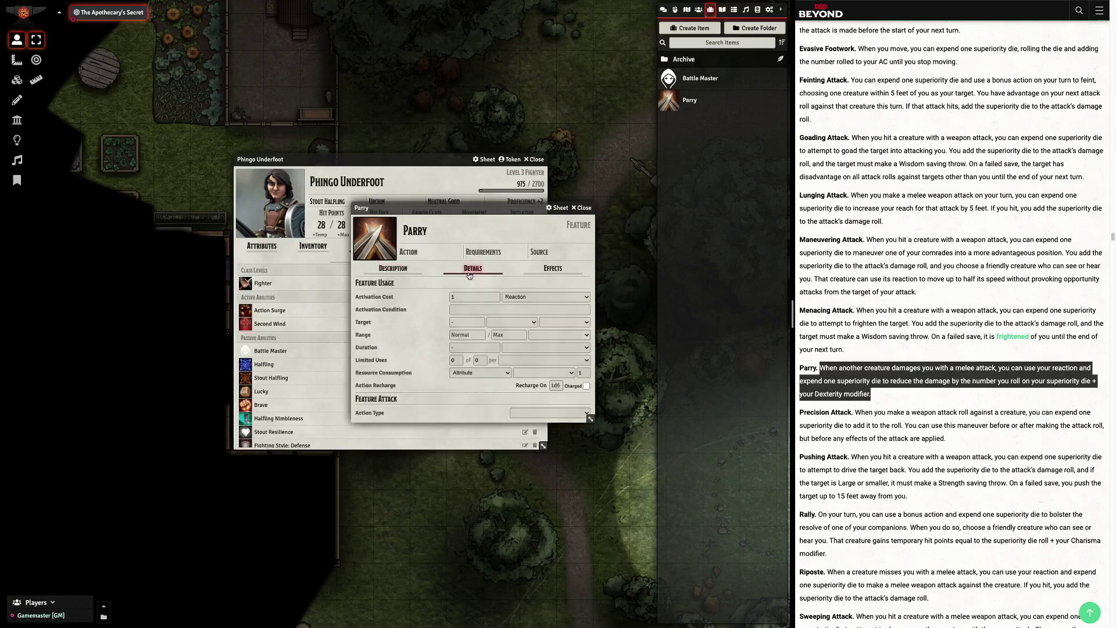
{"action": "left_click", "coordinate": [550, 414]}
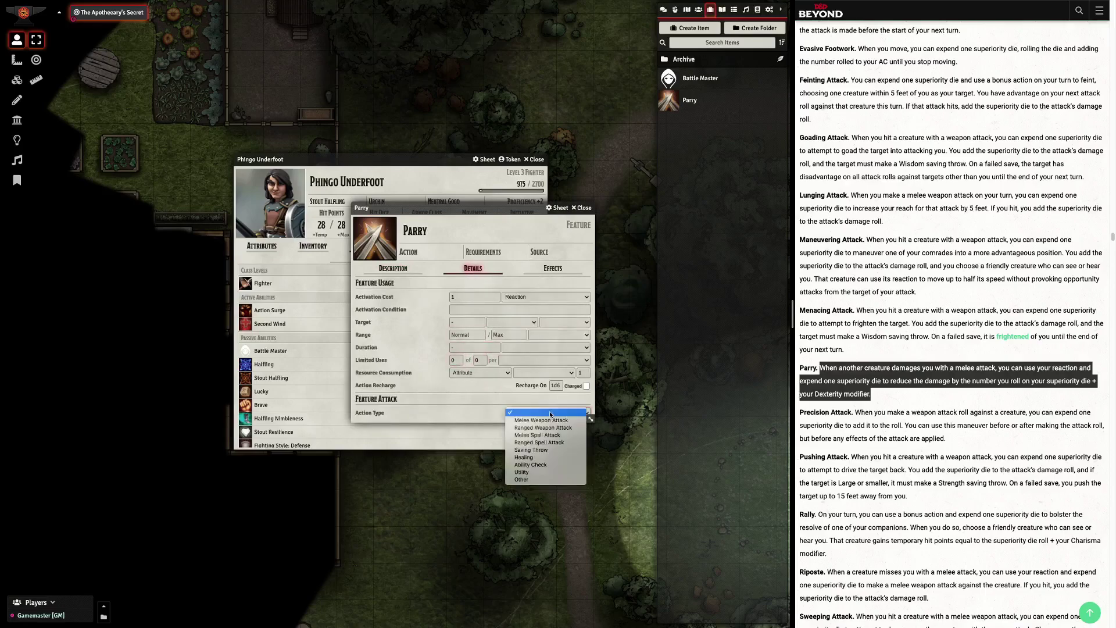
{"action": "left_click", "coordinate": [553, 478]}
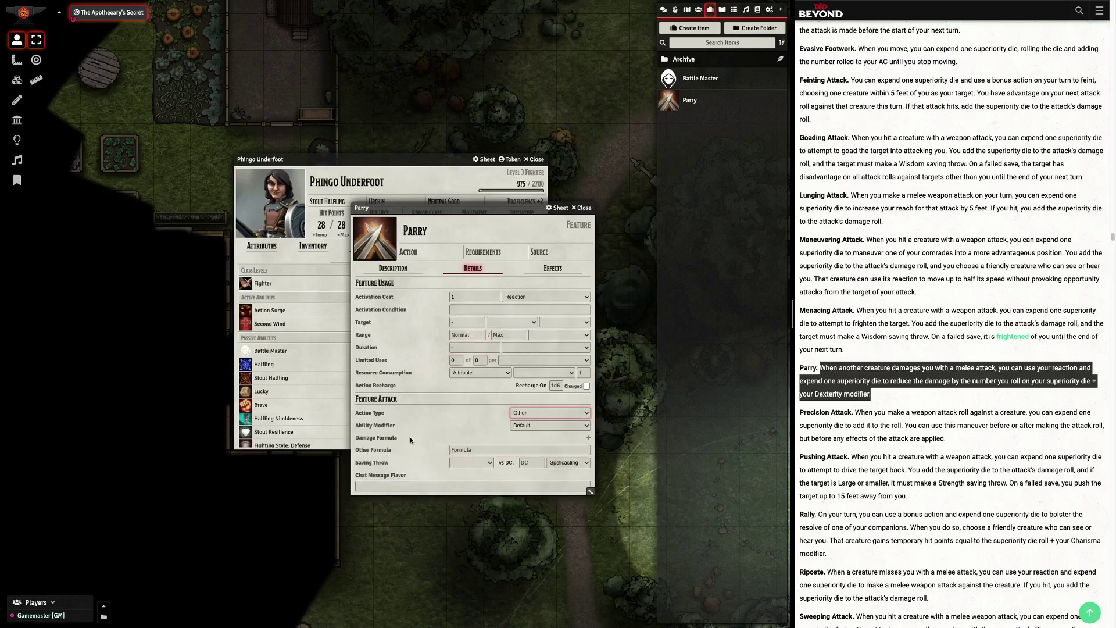
{"action": "left_click", "coordinate": [468, 450]}
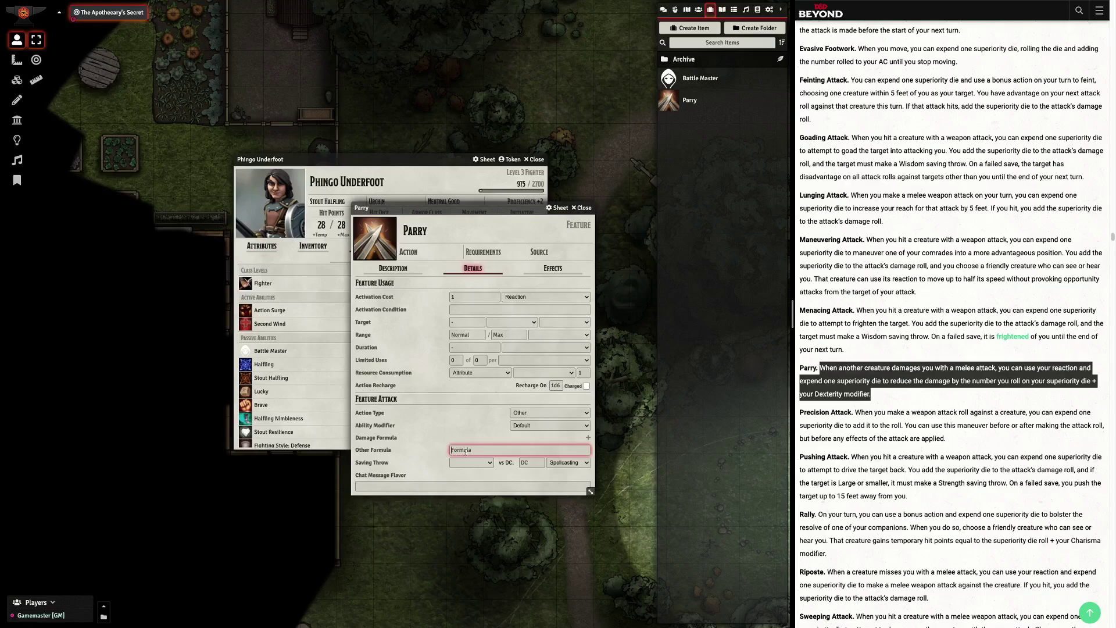
{"action": "left_click", "coordinate": [393, 268]}
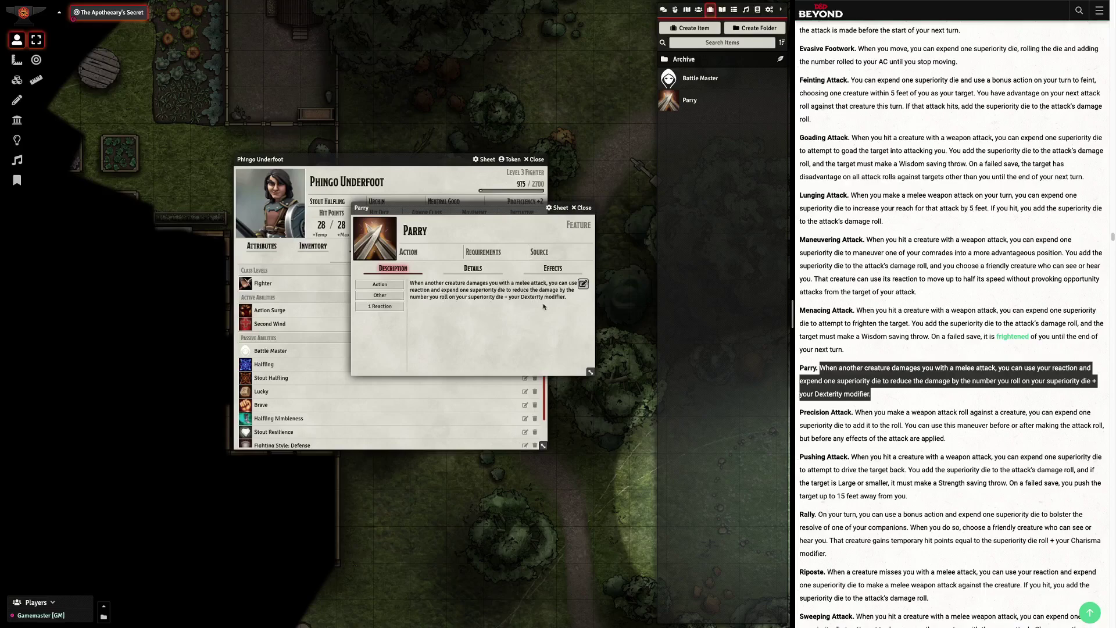
{"action": "left_click", "coordinate": [473, 268]}
{"action": "left_click", "coordinate": [489, 450]}
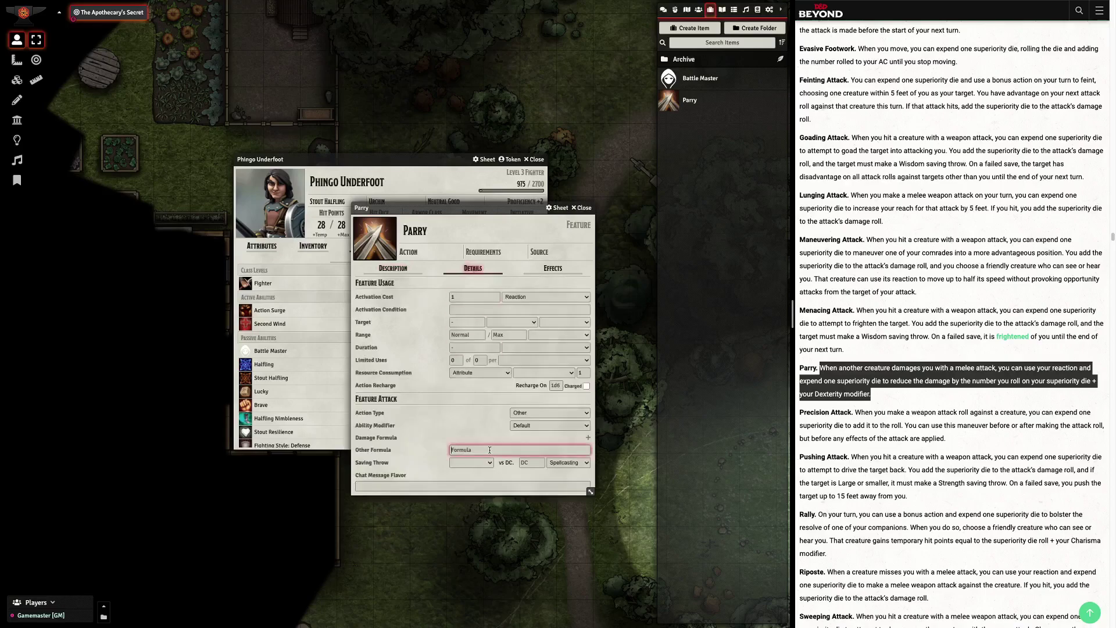
{"action": "type", "text": "1"}
{"action": "type", "text": "d8 + @abilities.dex.mod"}
{"action": "left_click", "coordinate": [499, 413]}
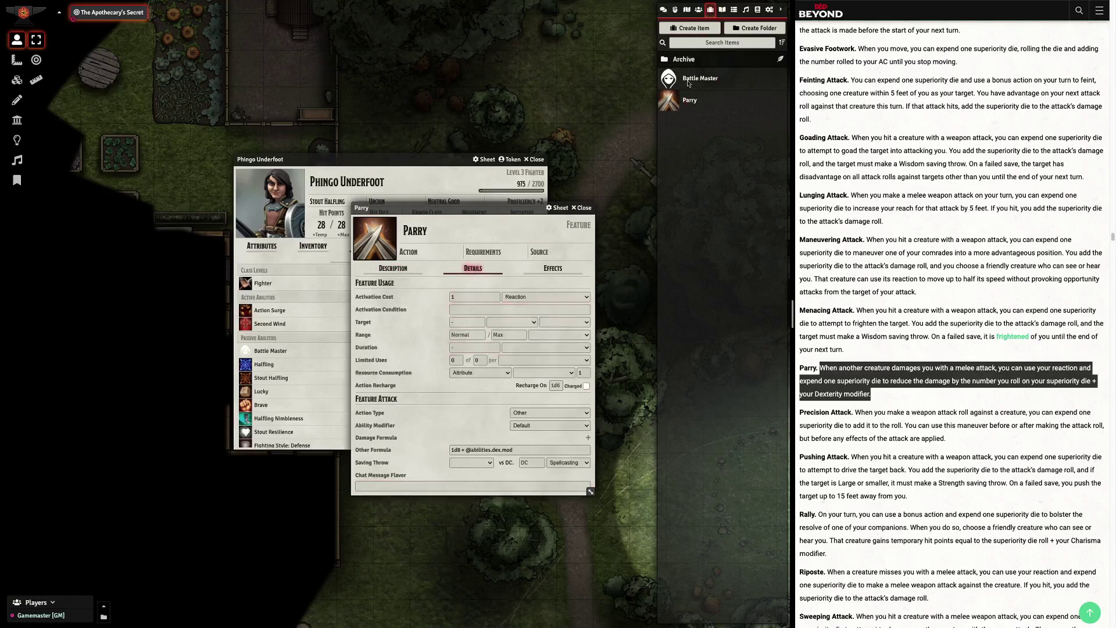
Close the Parry item and add it from the item list to the fighter's features
{"action": "left_click", "coordinate": [582, 208]}
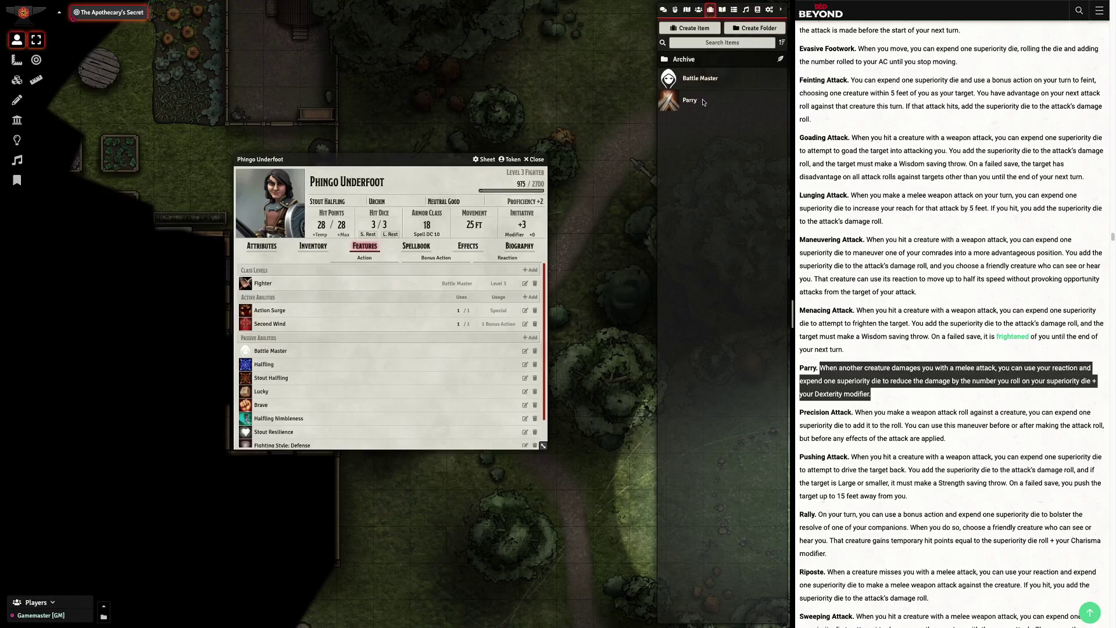
{"action": "left_click_drag", "start_coordinate": [693, 105], "coordinate": [384, 326]}
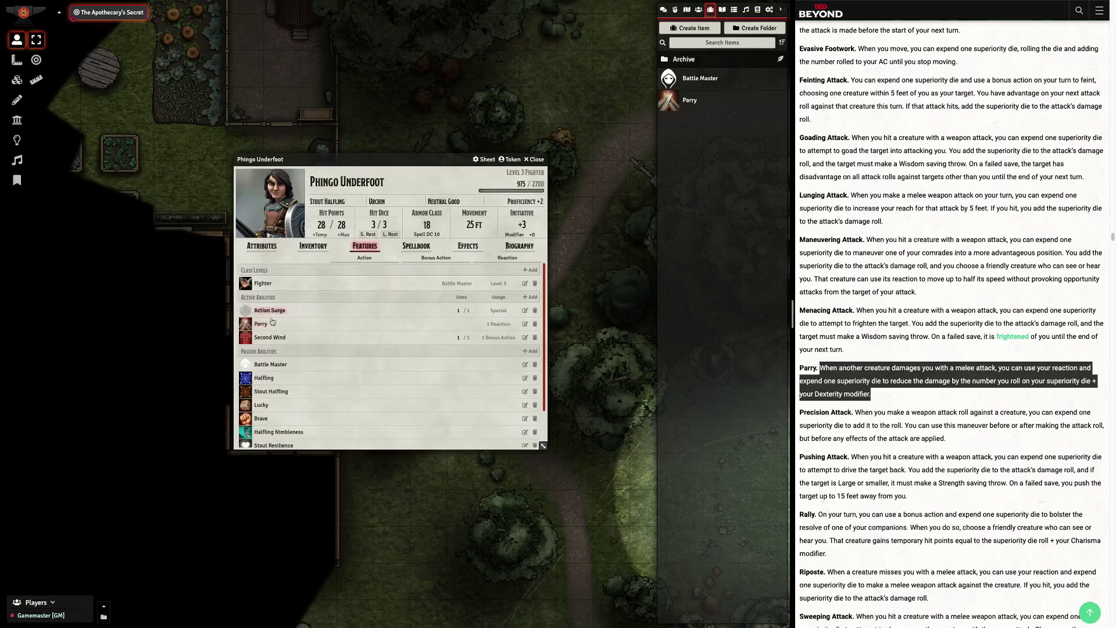
On the fighter's copy of Parry, set the consumed attribute to resources.primary.value and close the feature
{"action": "left_click", "coordinate": [270, 248]}
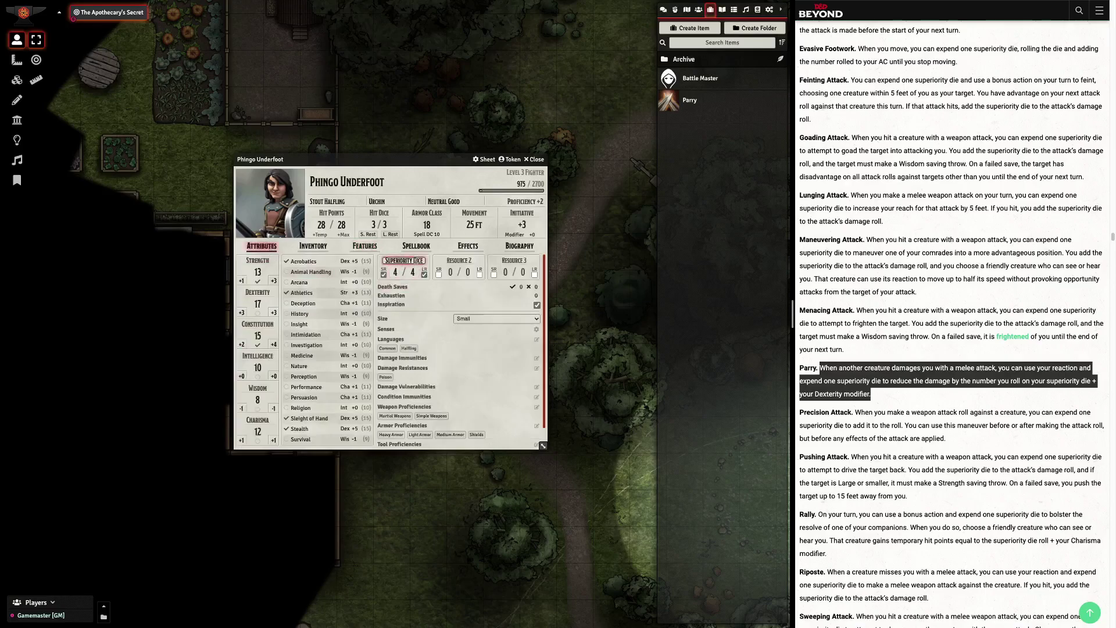
{"action": "left_click", "coordinate": [364, 247]}
{"action": "left_click", "coordinate": [290, 325]}
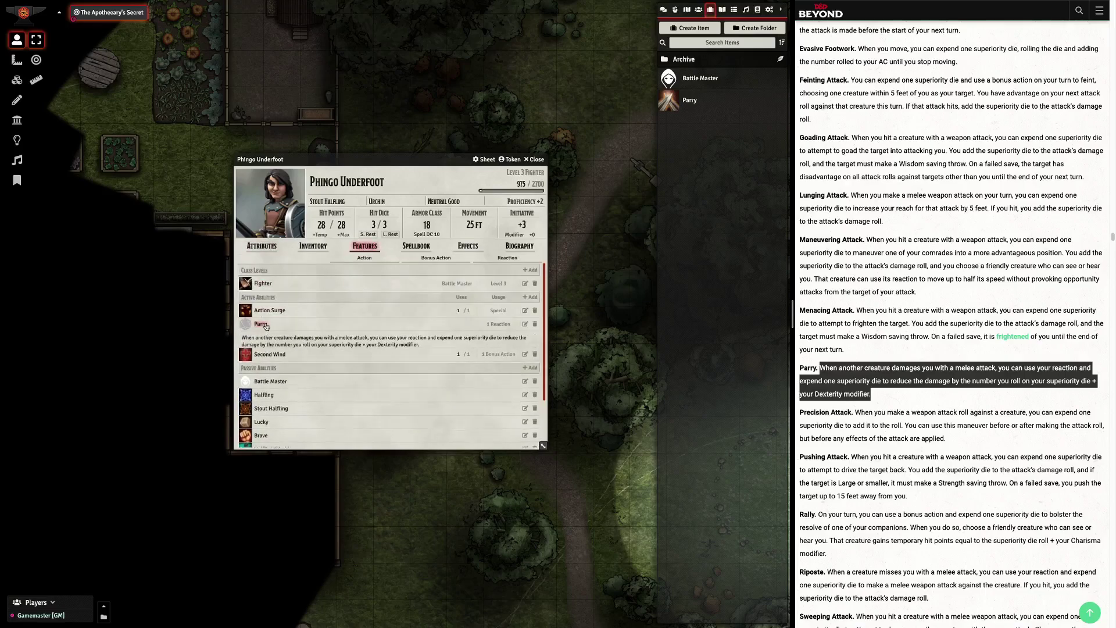
{"action": "left_click", "coordinate": [290, 325]}
{"action": "left_click", "coordinate": [525, 324]}
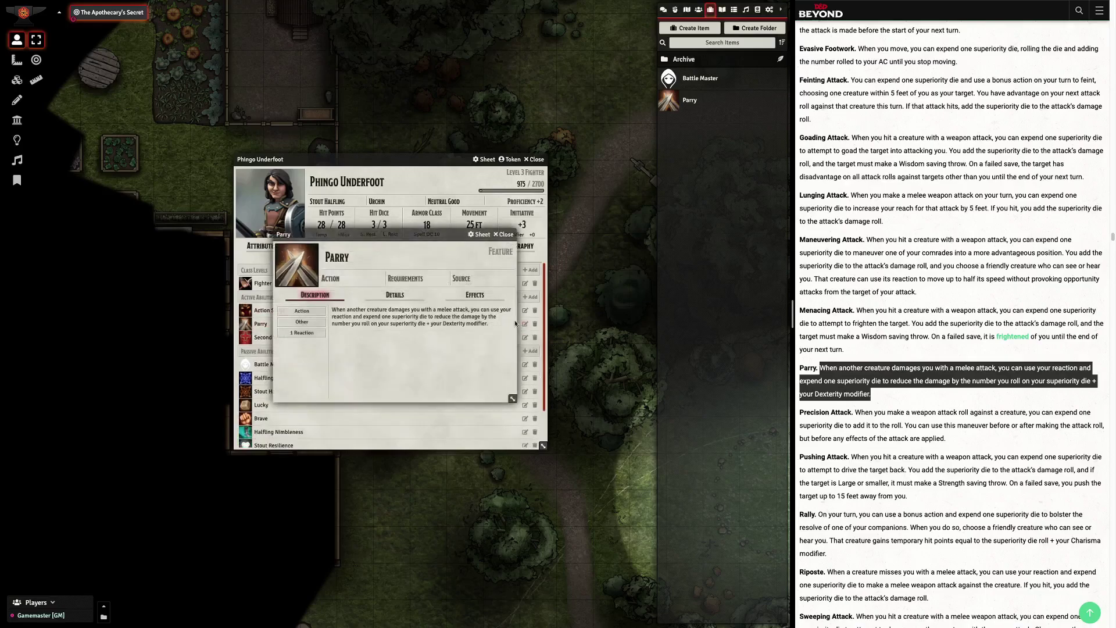
{"action": "left_click", "coordinate": [393, 297]}
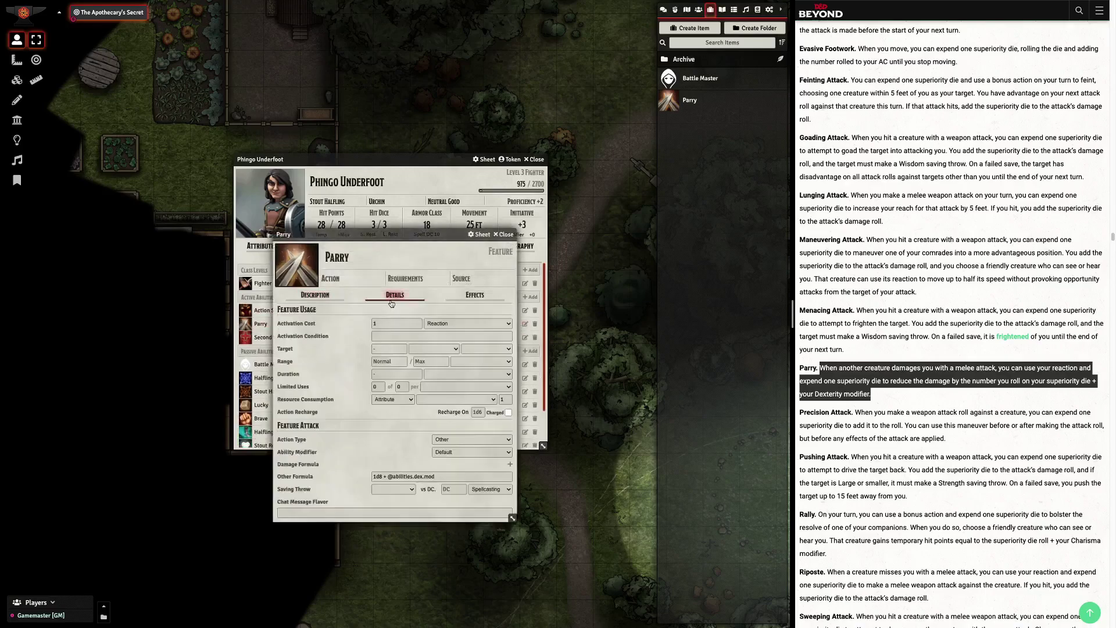
{"action": "left_click", "coordinate": [447, 400]}
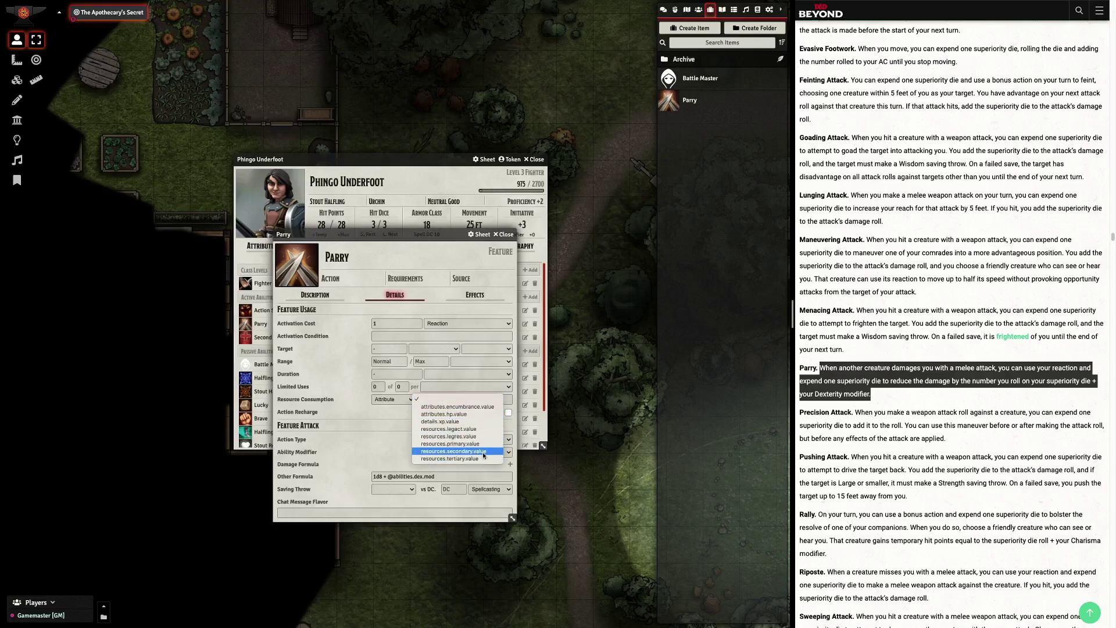
{"action": "left_click", "coordinate": [456, 444]}
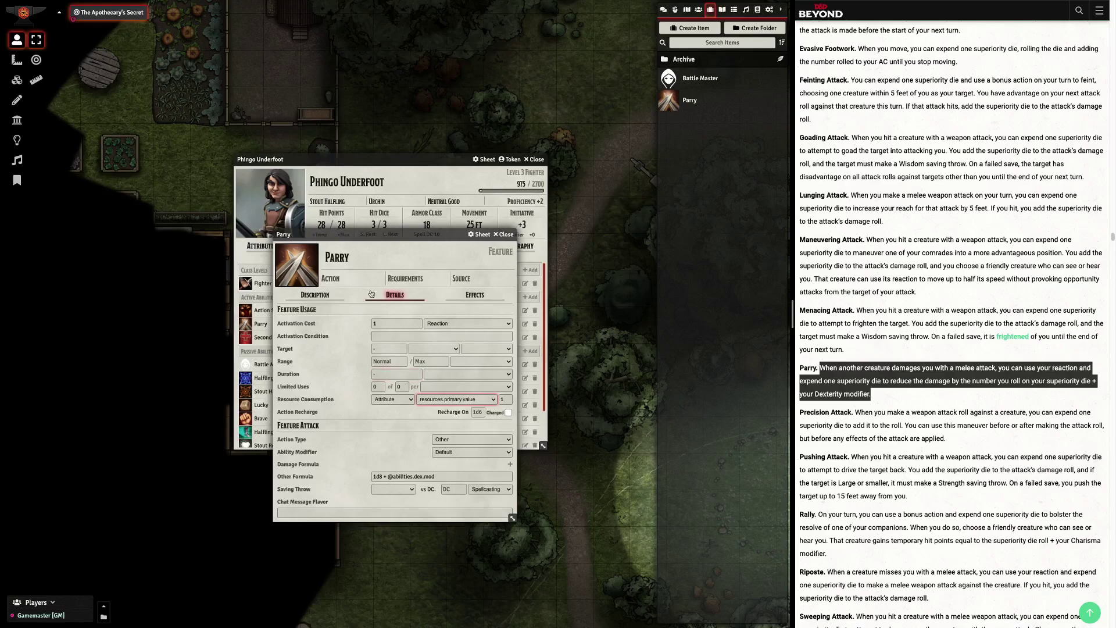
{"action": "left_click", "coordinate": [503, 234]}
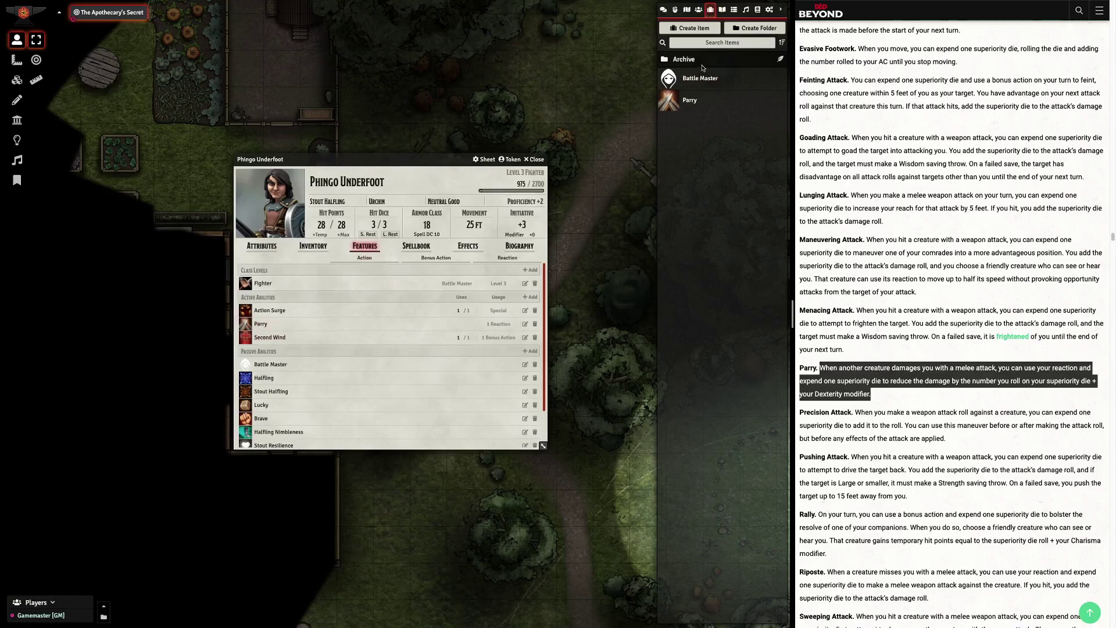
Use Parry from the fighter's features with resource consumption enabled, roll its Other Formula, and check the superiority dice count
{"action": "left_click", "coordinate": [663, 10]}
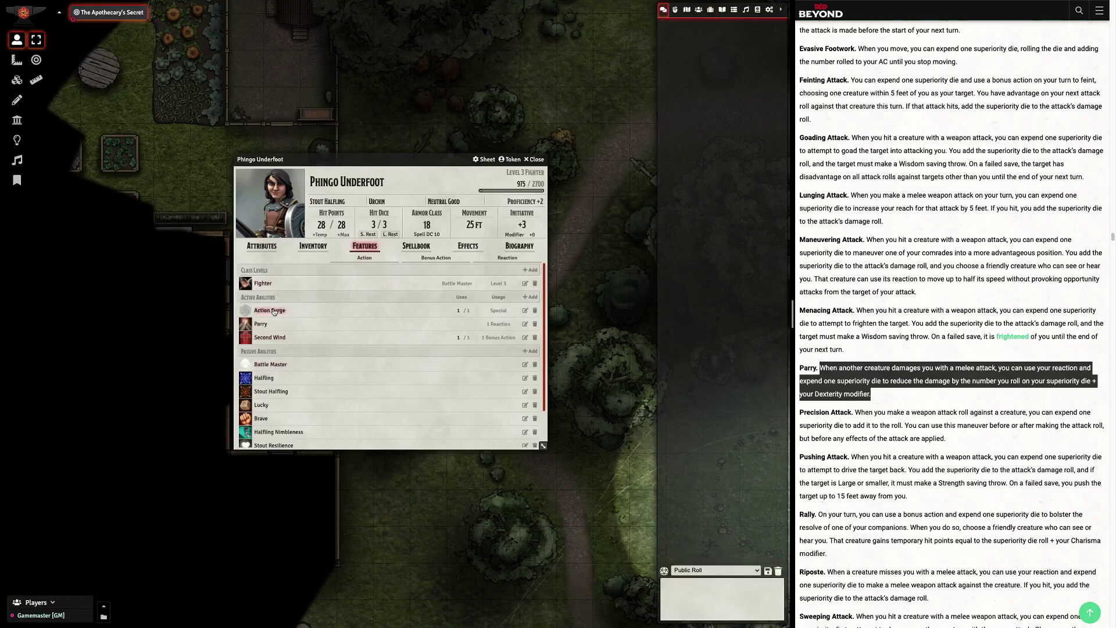
{"action": "left_click", "coordinate": [245, 324]}
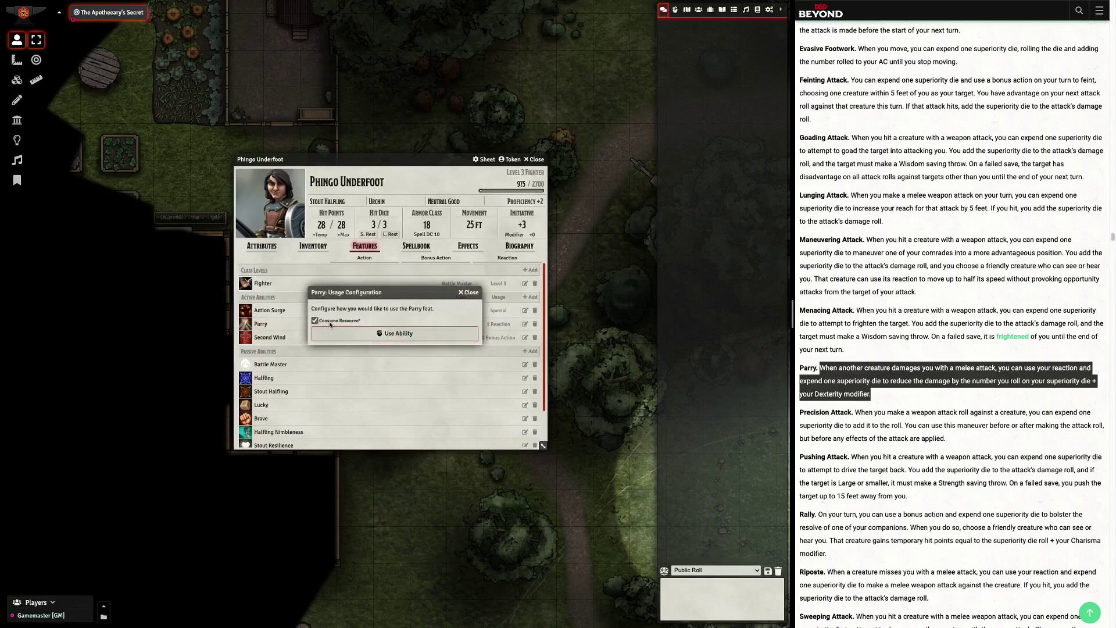
{"action": "left_click", "coordinate": [351, 340]}
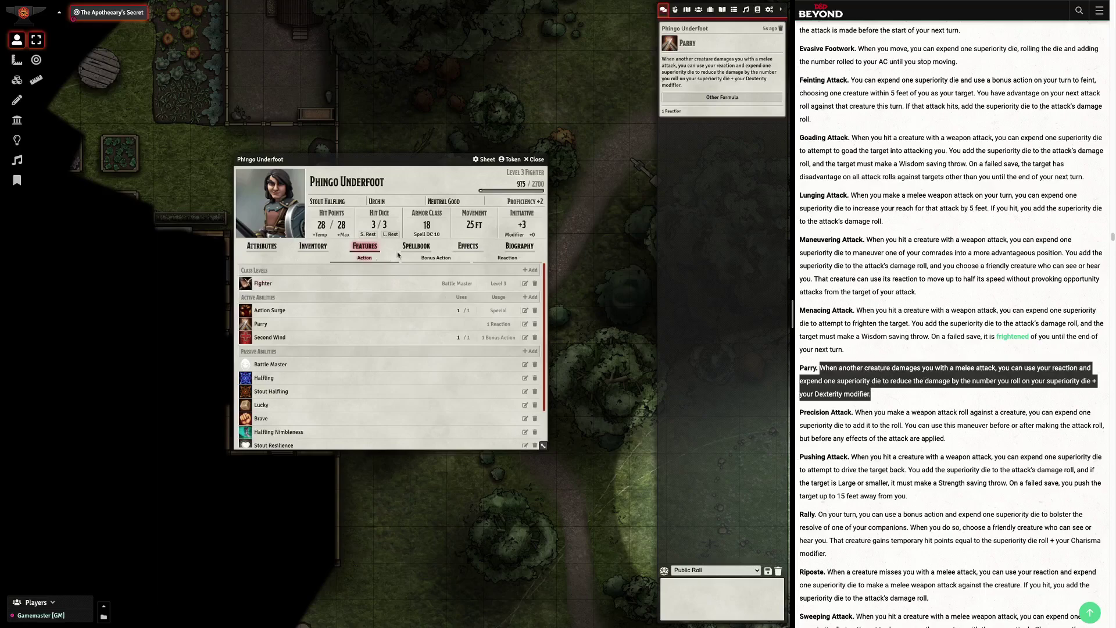
{"action": "left_click", "coordinate": [724, 99]}
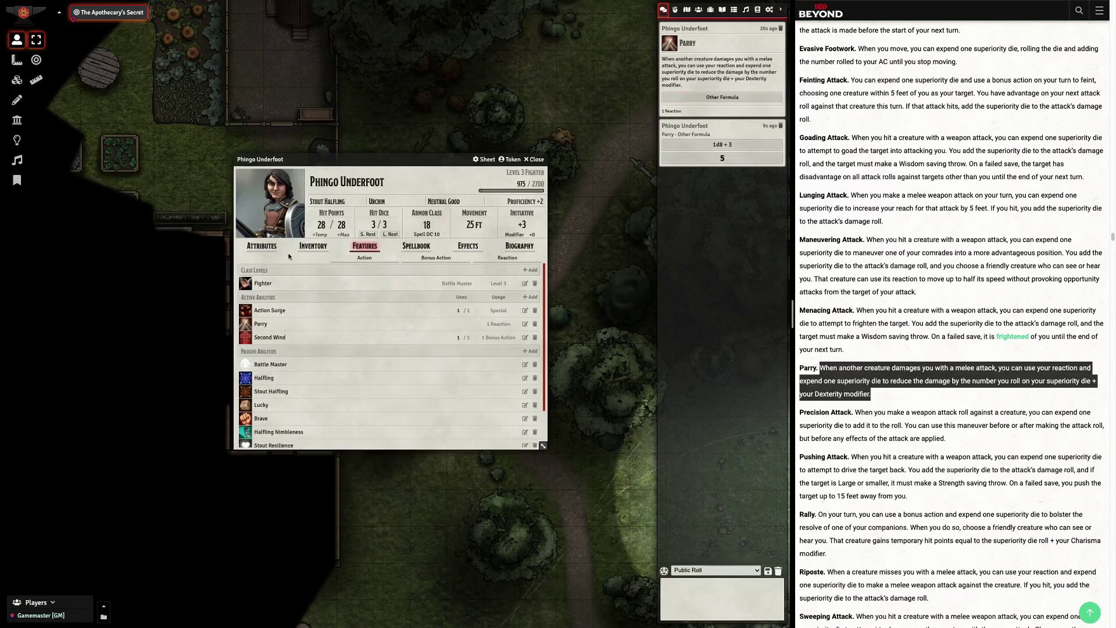
{"action": "left_click", "coordinate": [263, 247]}
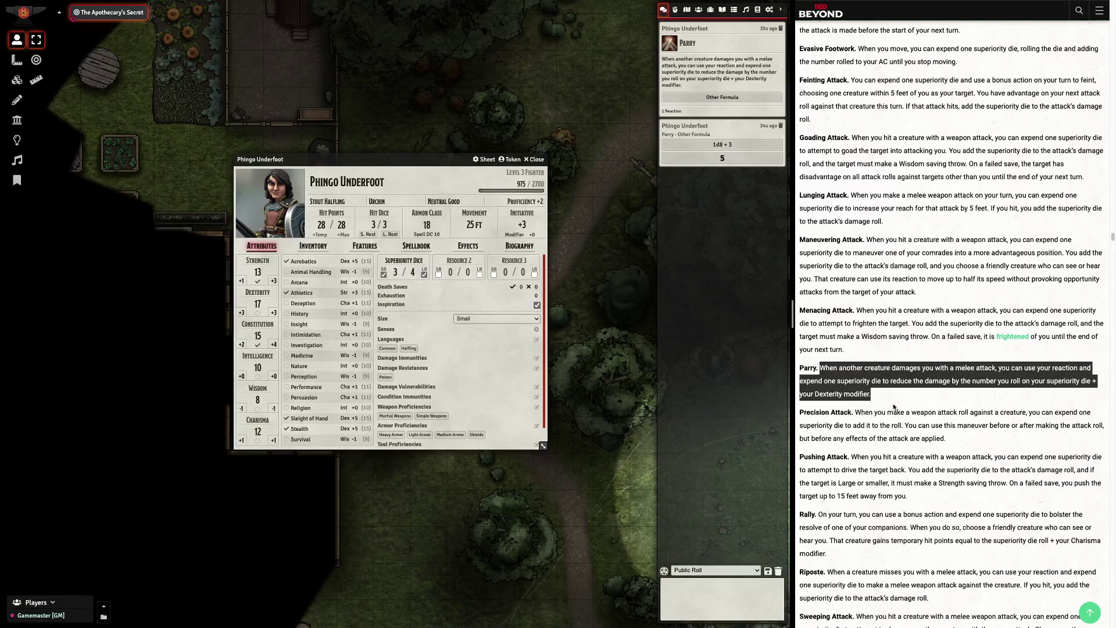
{"action": "left_click", "coordinate": [859, 434]}
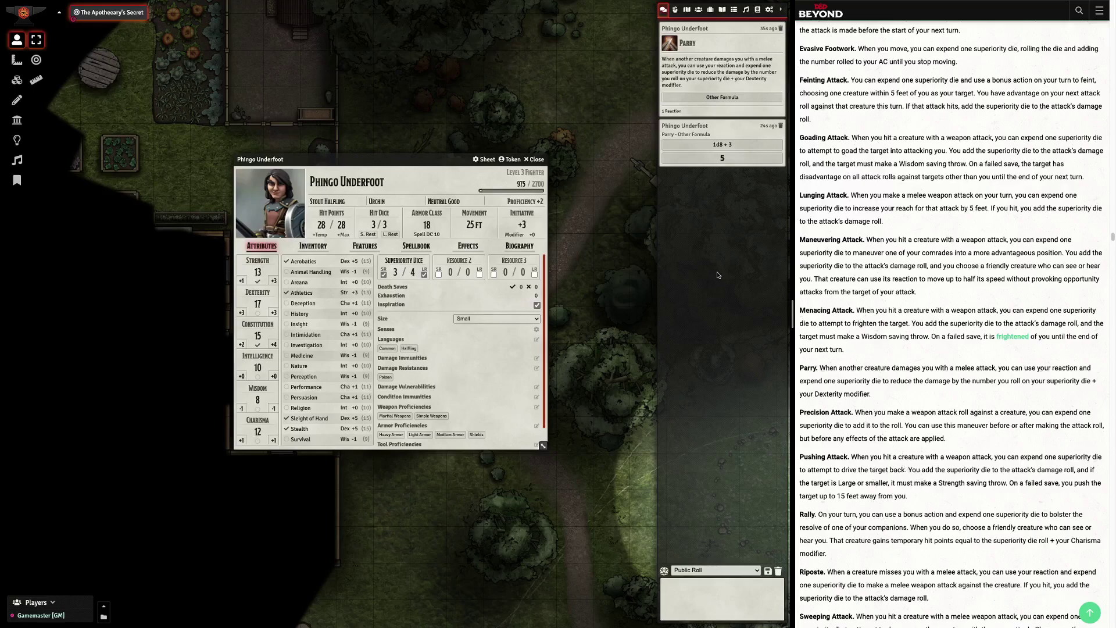
Review the details and description of the Parry item in the item list, then close it and the fighter's character sheet
{"action": "left_click", "coordinate": [710, 9]}
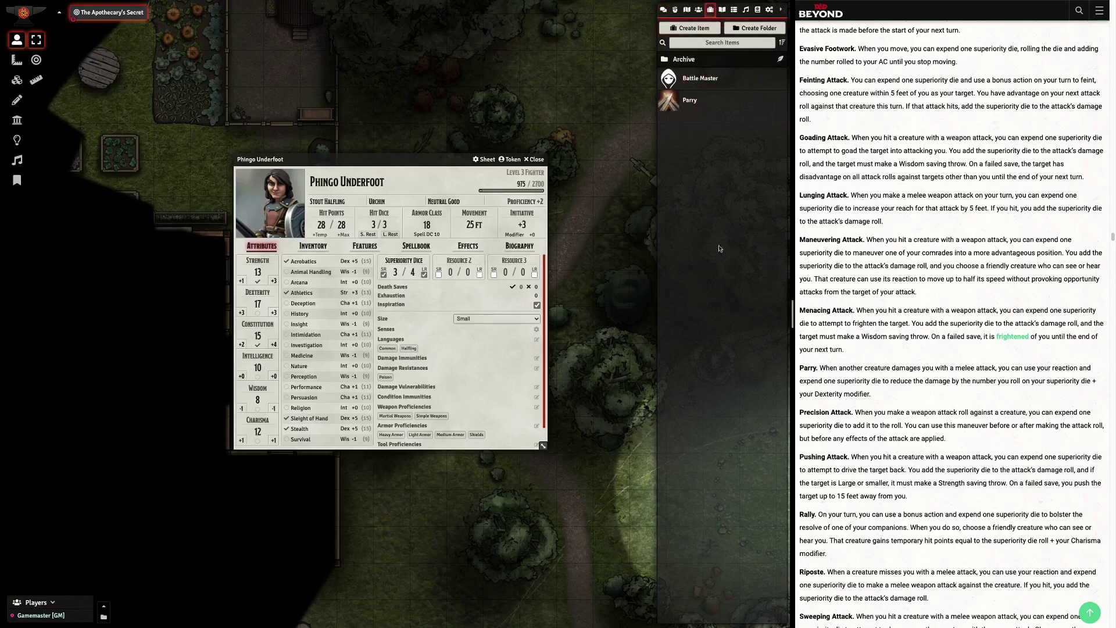
{"action": "left_click", "coordinate": [689, 100]}
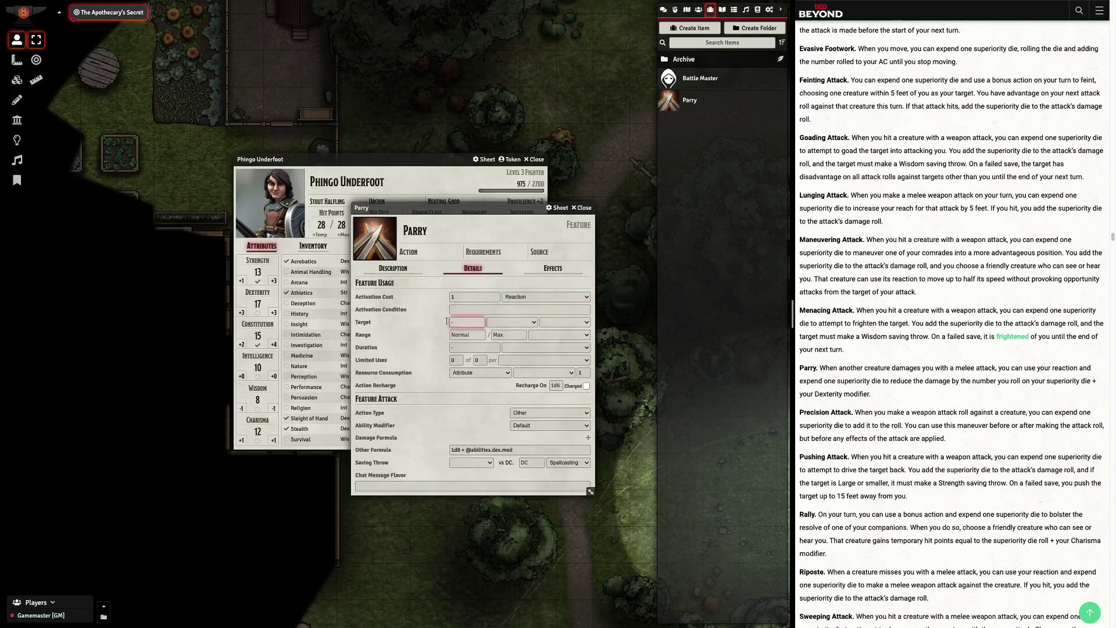
{"action": "left_click", "coordinate": [405, 272]}
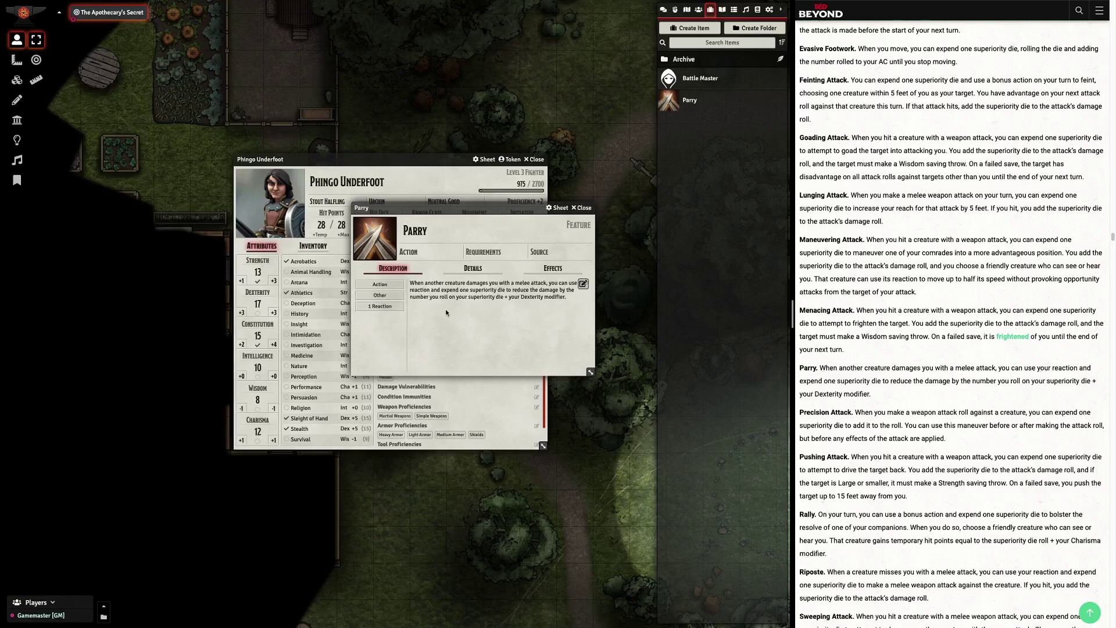
{"action": "left_click", "coordinate": [581, 207]}
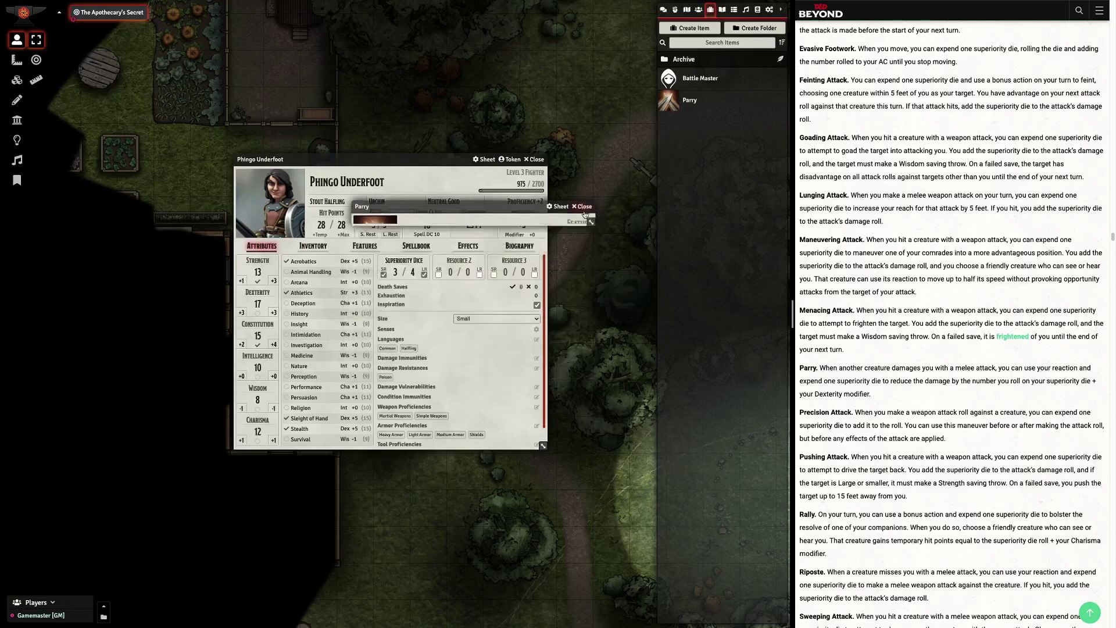
{"action": "left_click", "coordinate": [536, 160]}
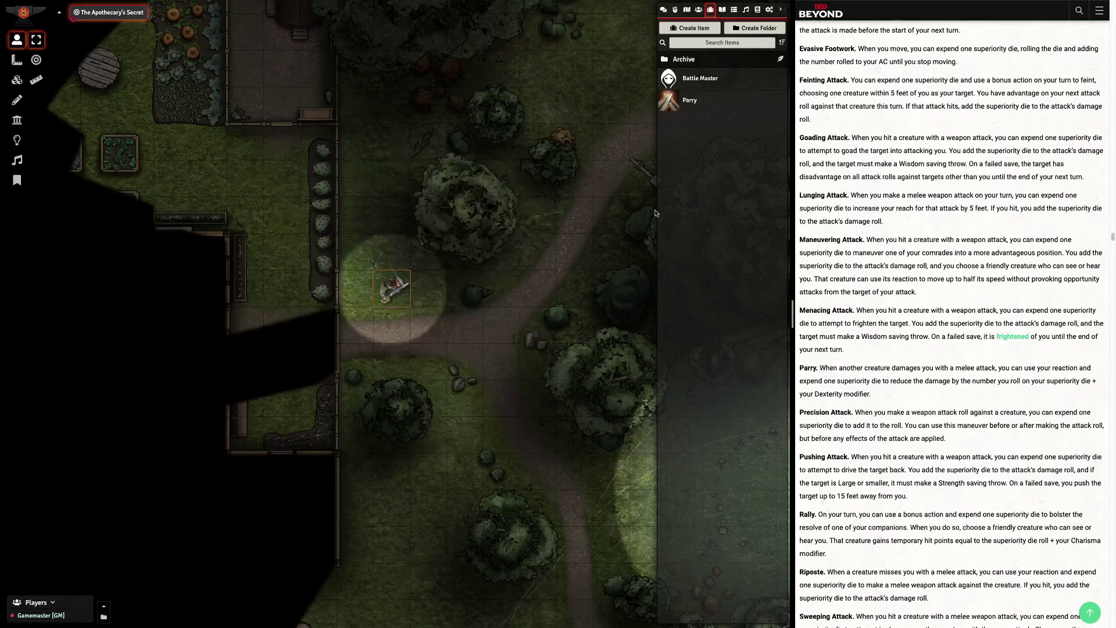